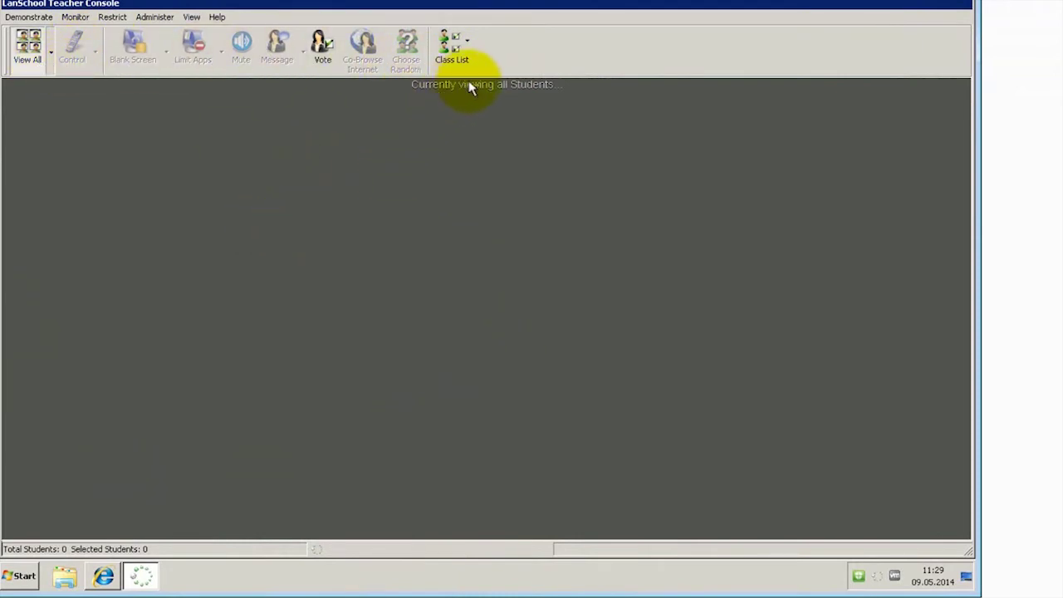
Load the dynamic class list HSVS-sperretest
left_click(469, 43)
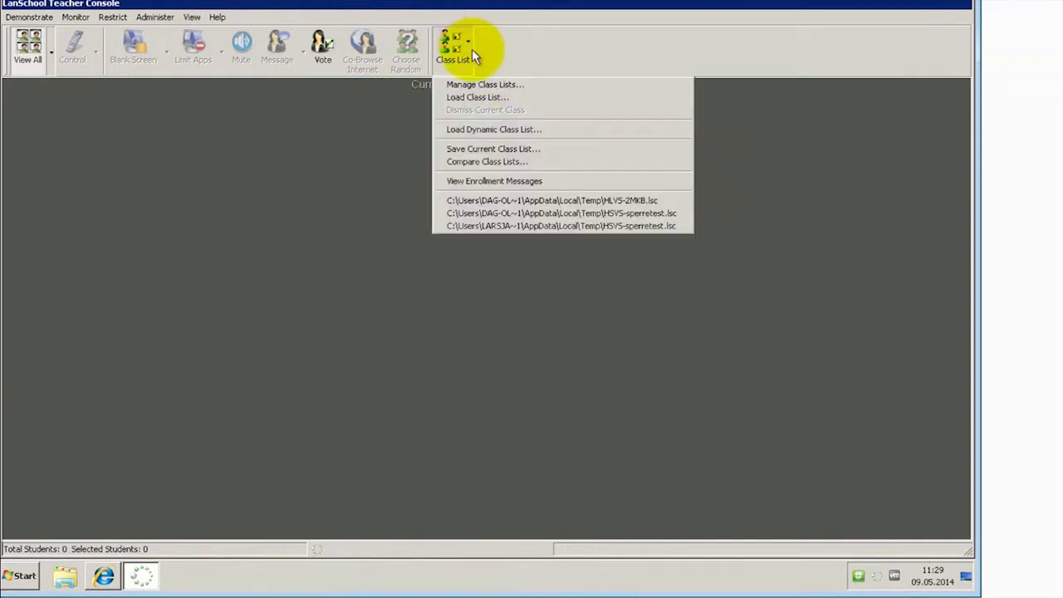
left_click(484, 135)
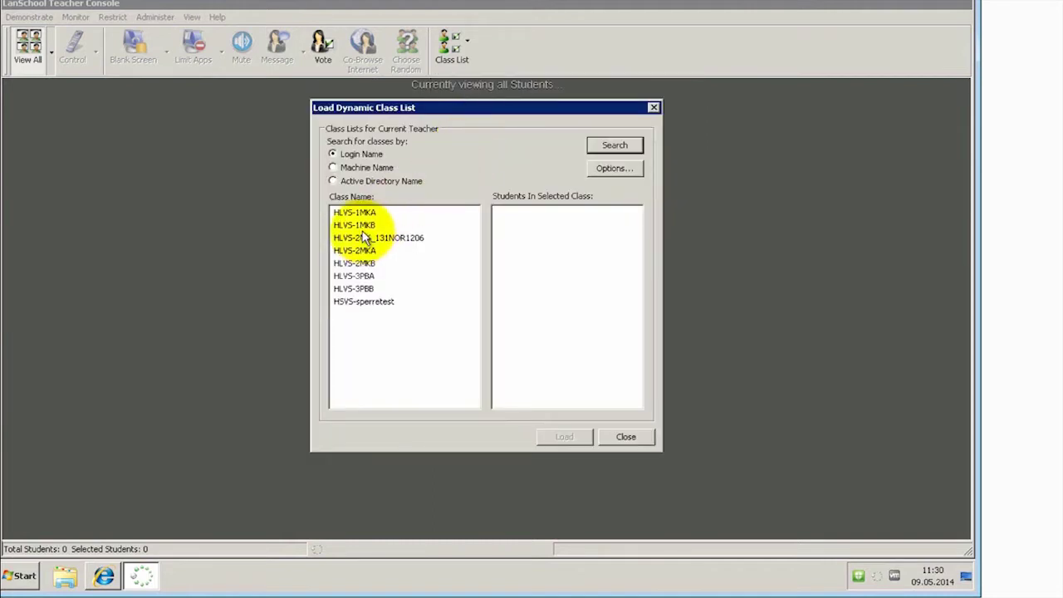
left_click(360, 301)
left_click(550, 438)
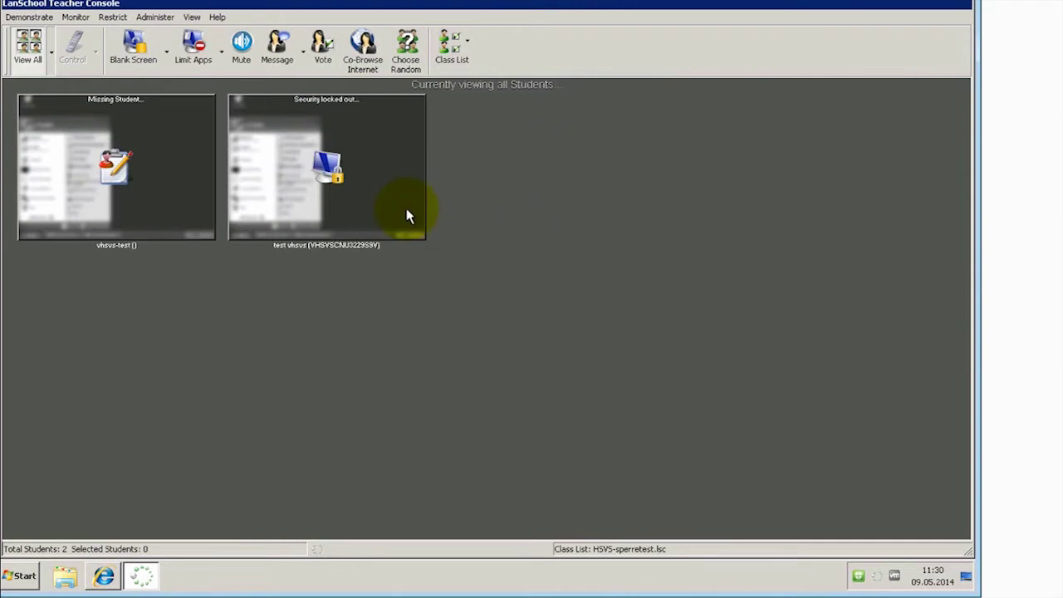
Inspect the connected student's thumbnail information and switch the student overview to Details
mouse_move(327, 226)
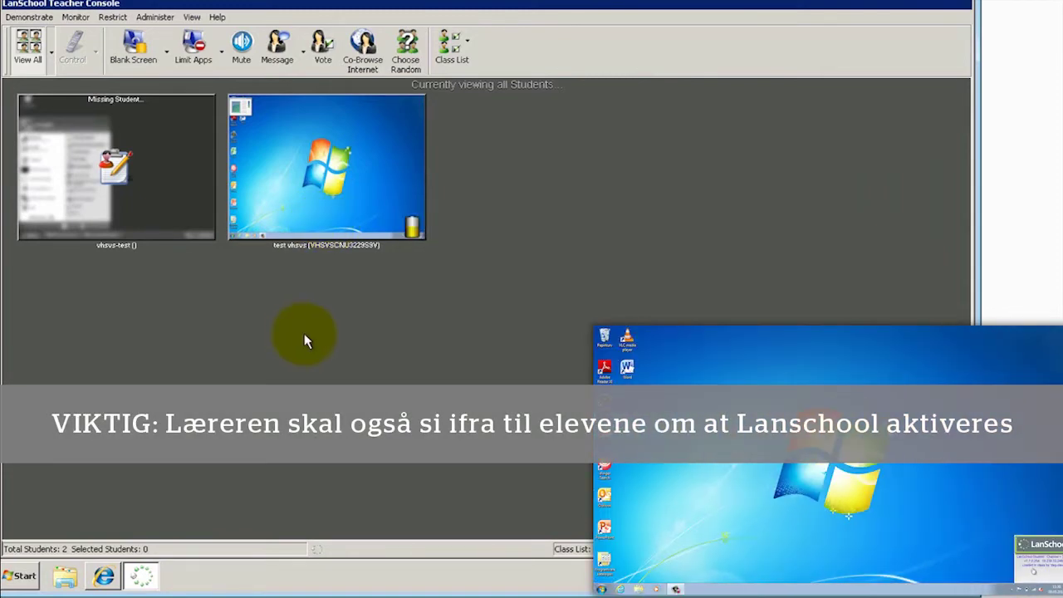
mouse_move(307, 207)
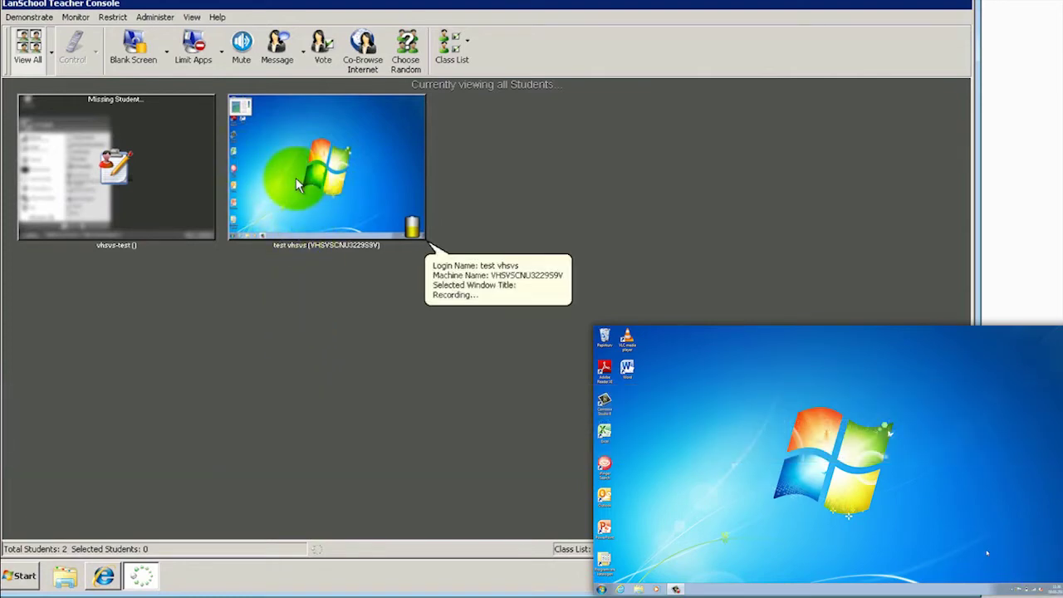
mouse_move(170, 154)
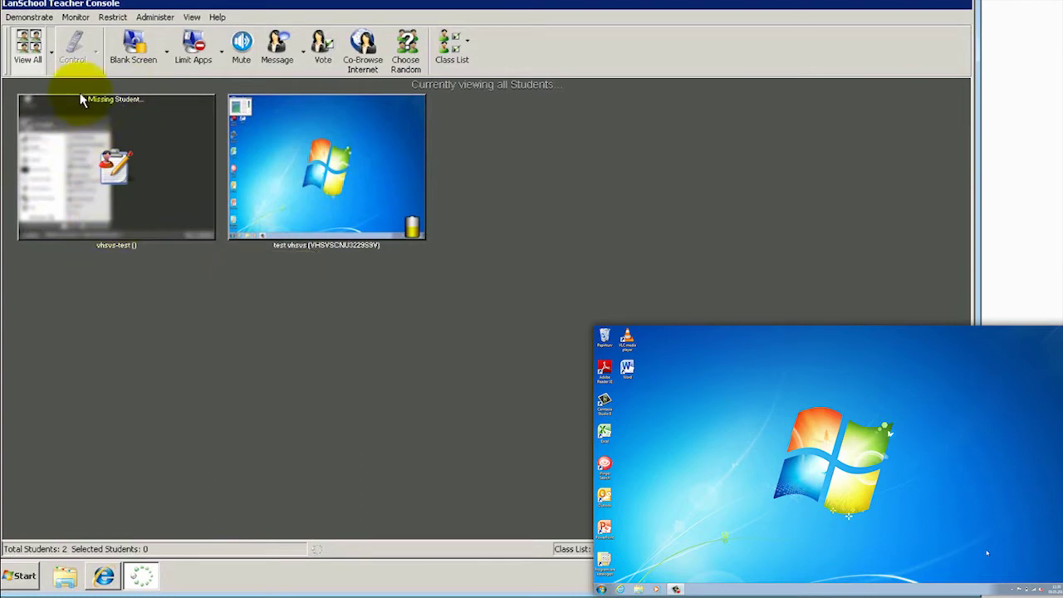
left_click(53, 56)
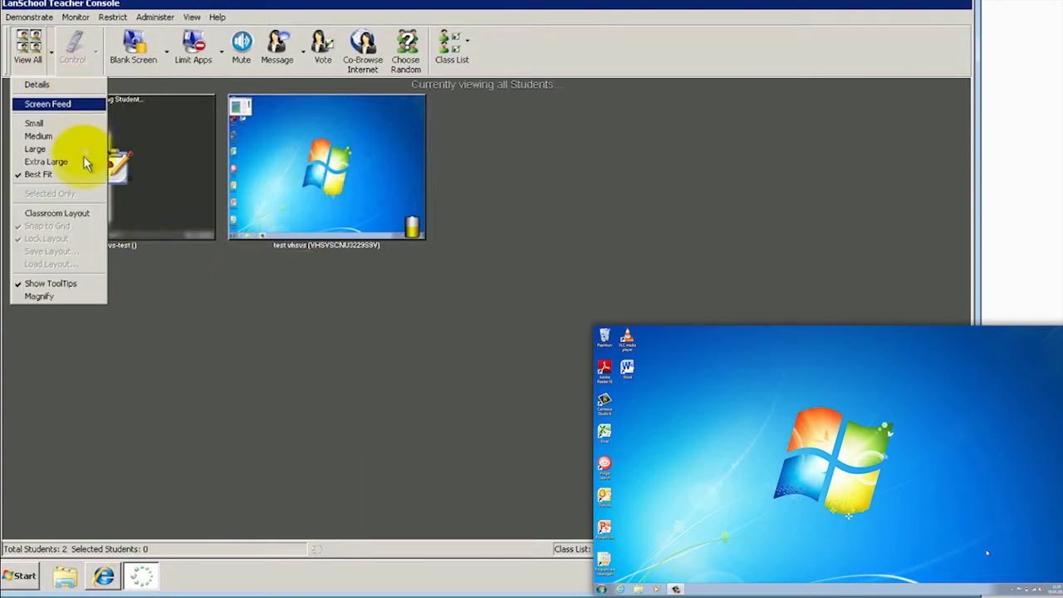
left_click(71, 85)
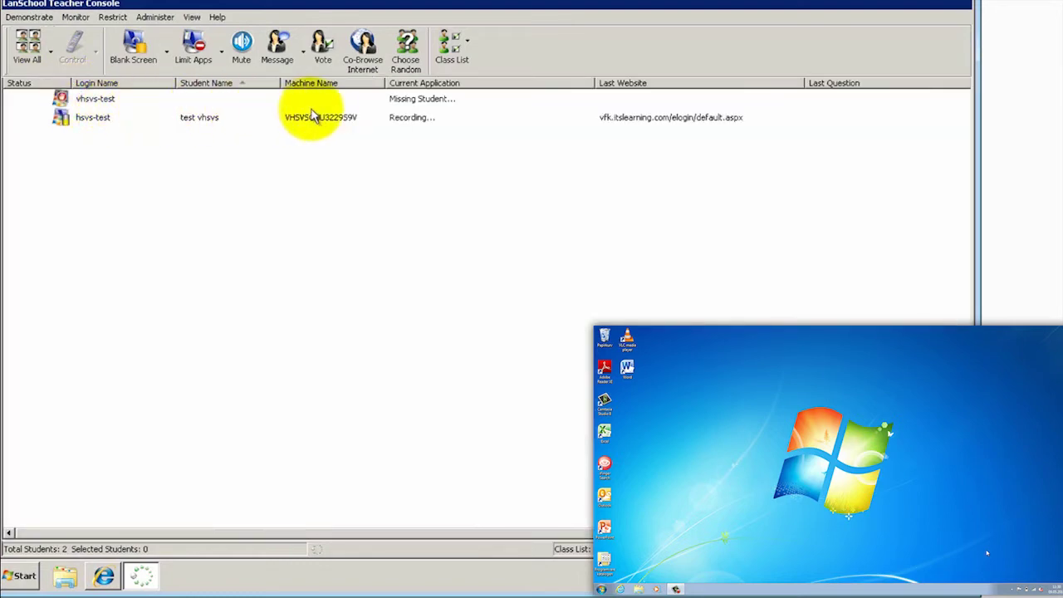
Show the students' screens as a Screen Feed and return the overview to Best Fit thumbnails
left_click(51, 51)
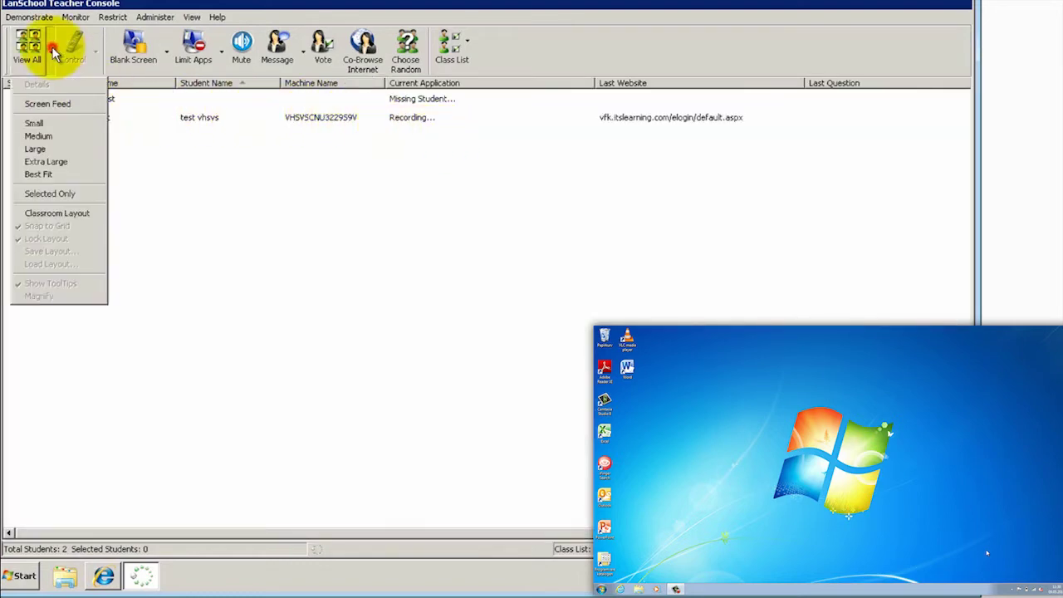
left_click(49, 108)
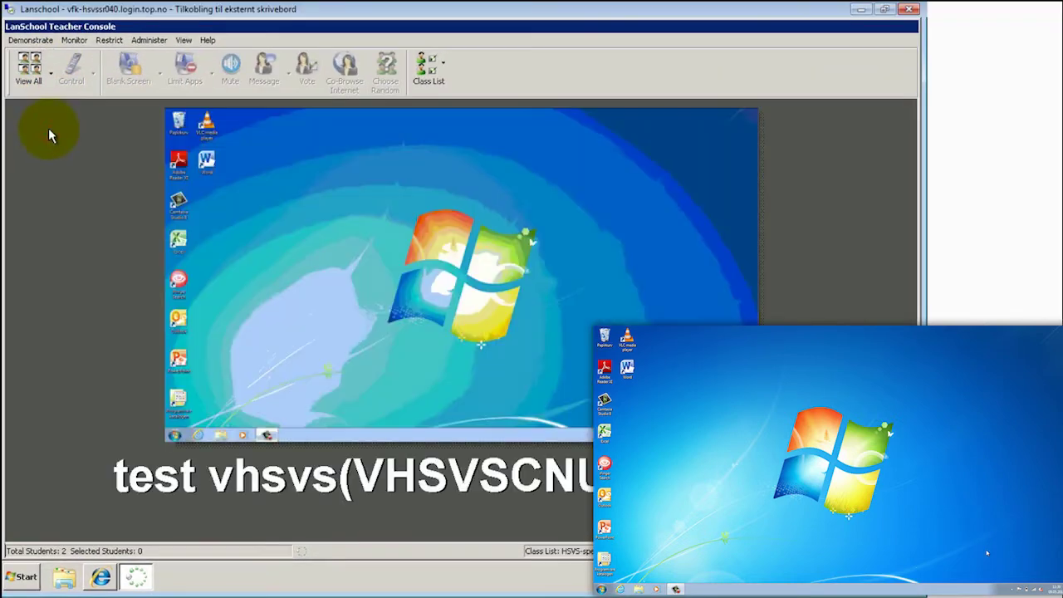
left_click(51, 71)
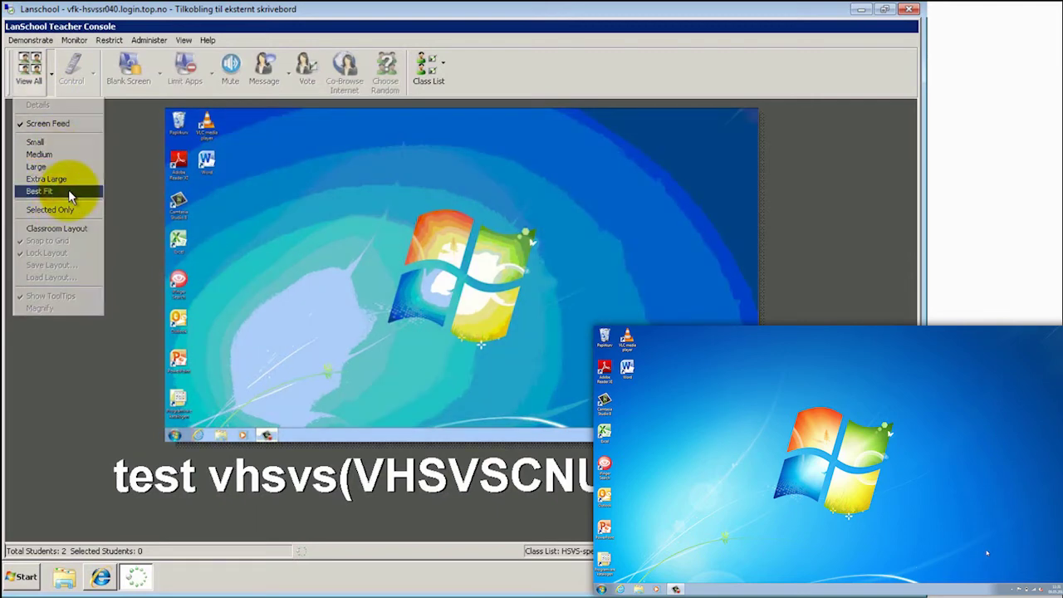
left_click(49, 191)
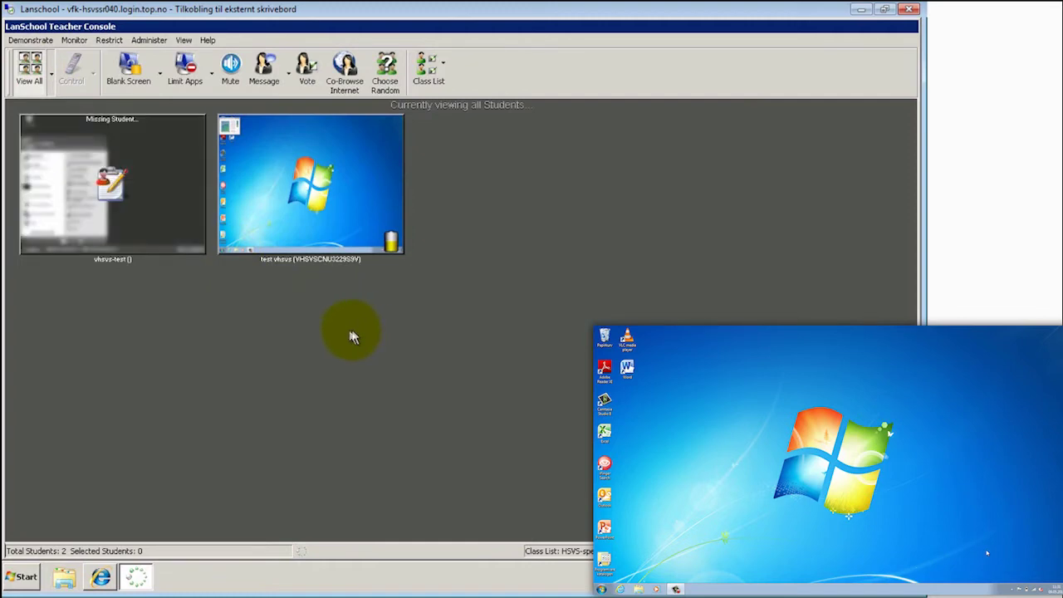
Open the connected student's screen and take remote control of the computer
left_click(316, 220)
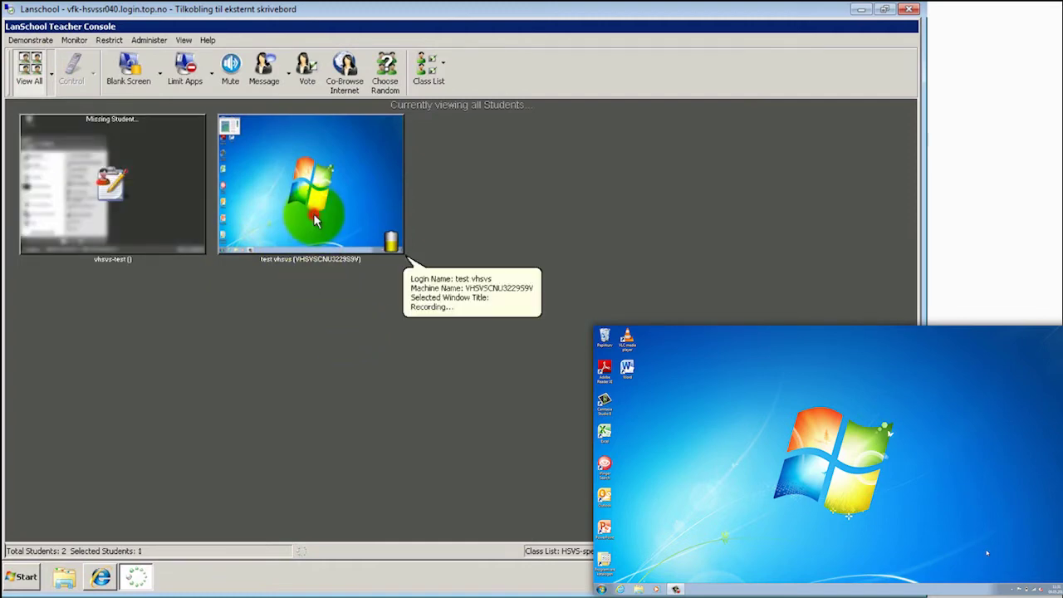
double_click(316, 220)
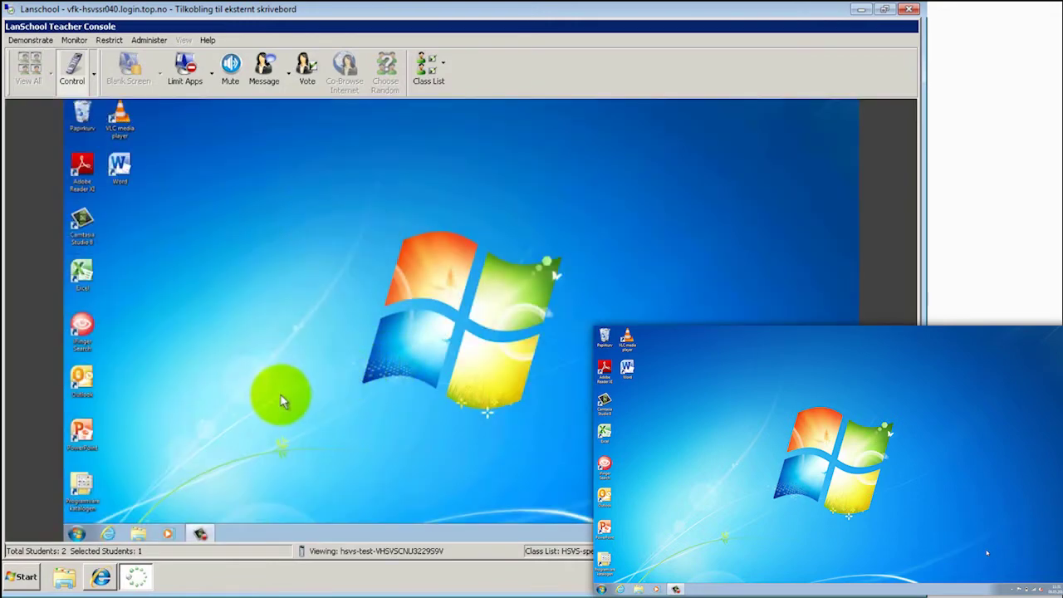
left_click(96, 86)
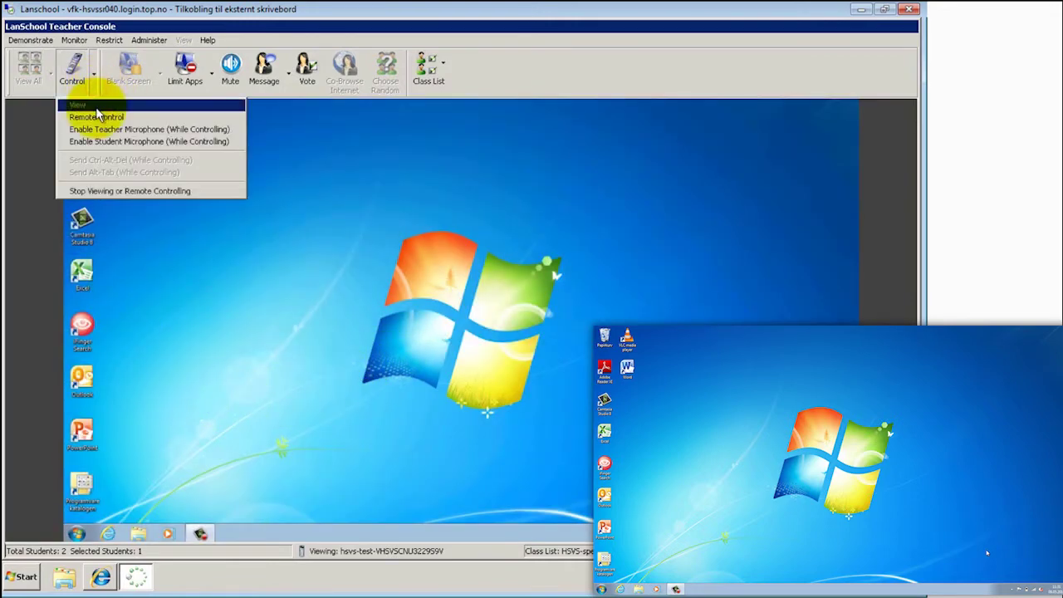
left_click(95, 116)
Launch Word on the student's computer and display the Referanser and Masseutsendelser ribbon commands
double_click(120, 164)
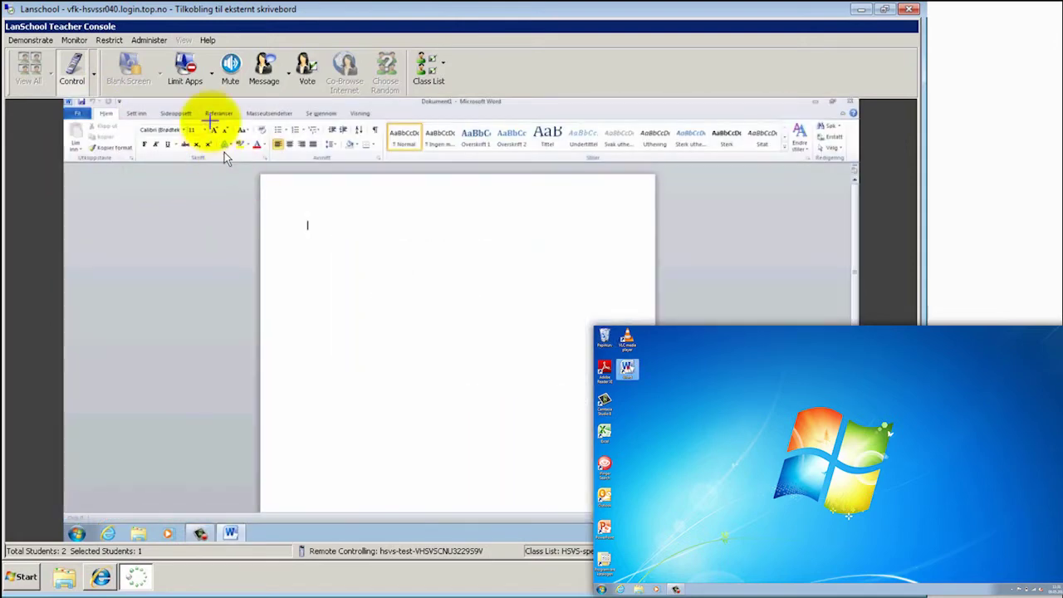
left_click(217, 114)
left_click(254, 117)
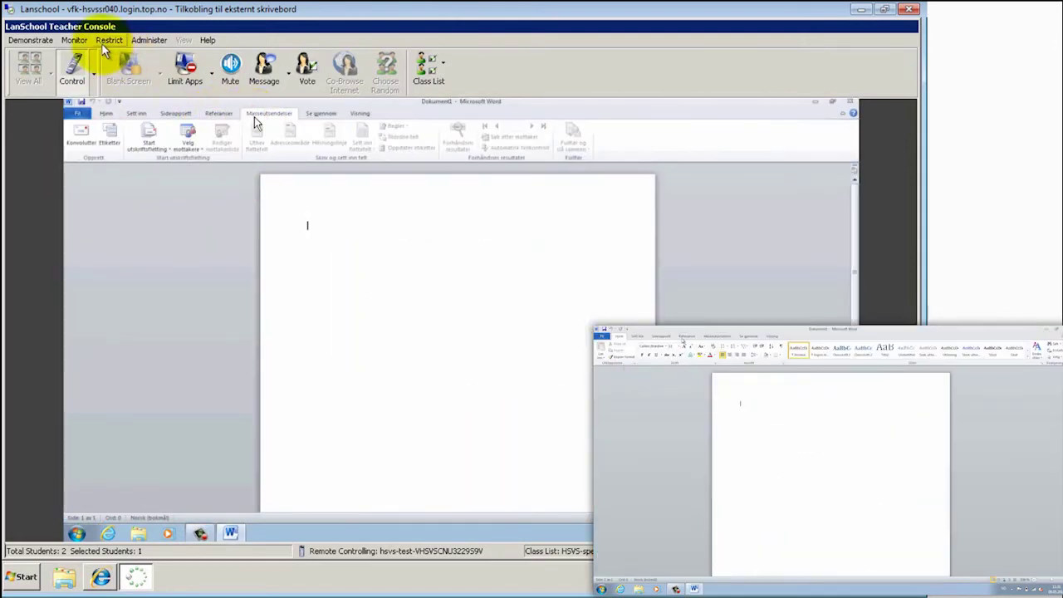
Stop remote controlling the student's computer and clear the student selection
left_click(72, 68)
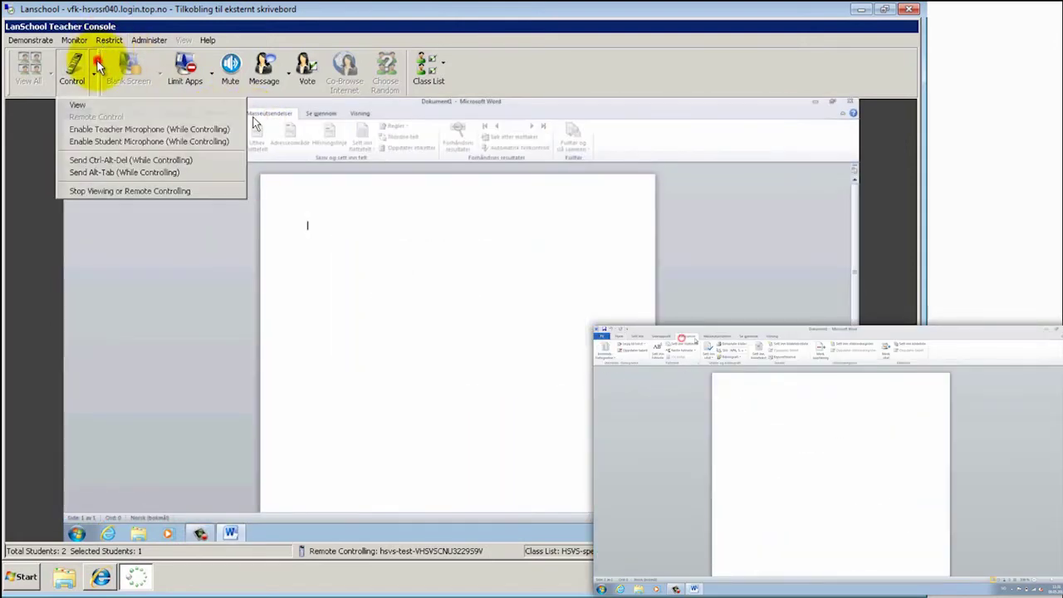
left_click(96, 191)
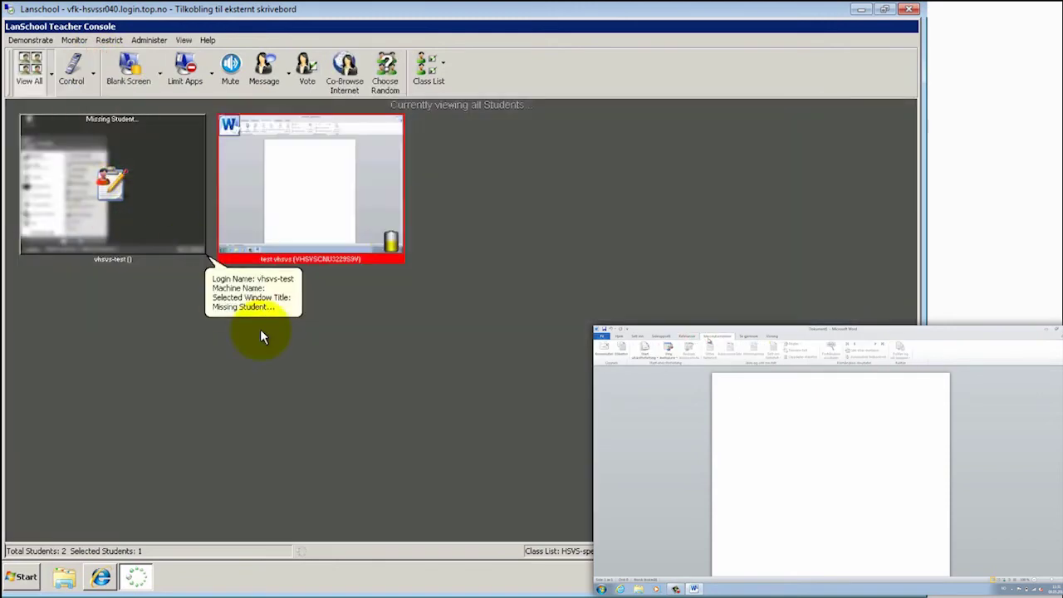
left_click(297, 338)
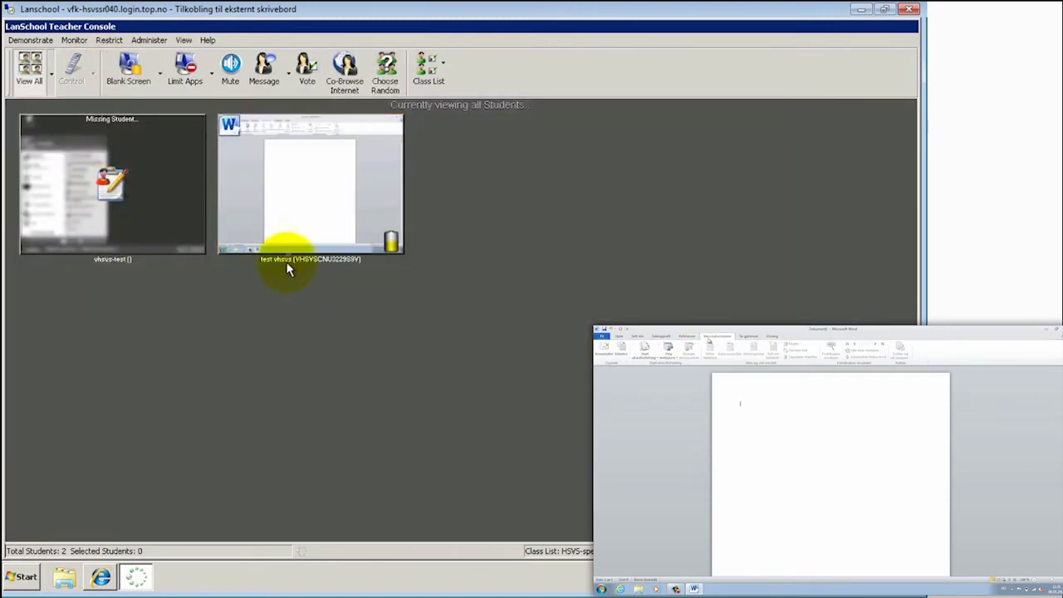
Blank the screens of all students in the class and unblank them again
left_click(138, 86)
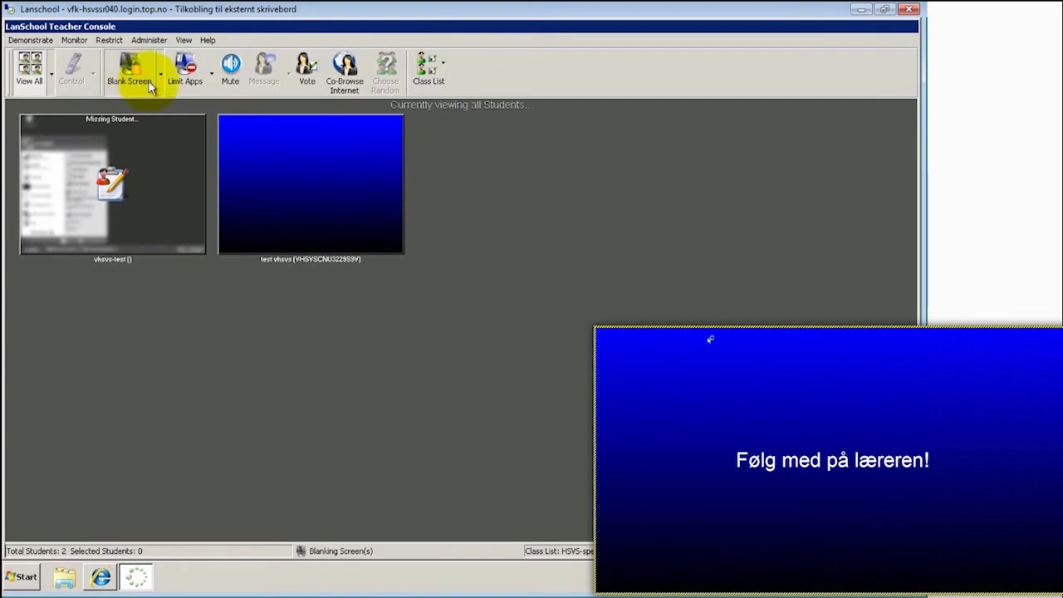
left_click(267, 177)
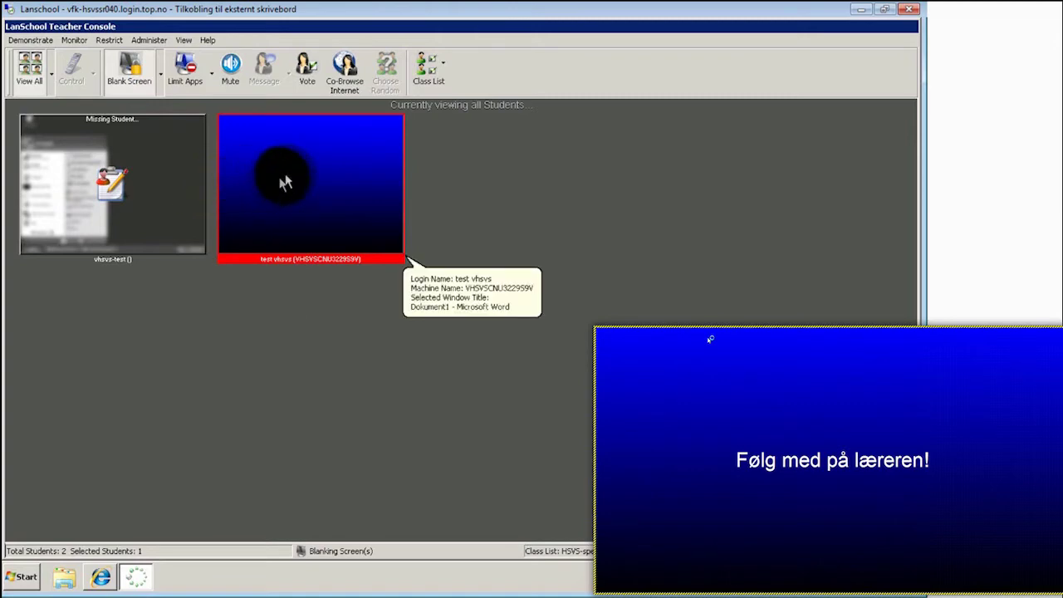
left_click(292, 199)
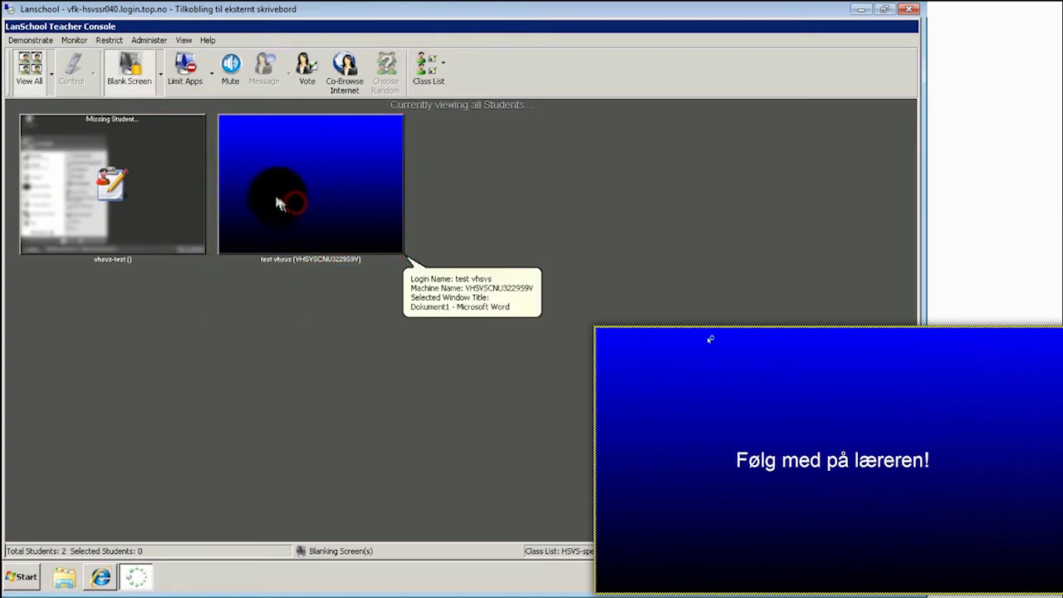
left_click(161, 75)
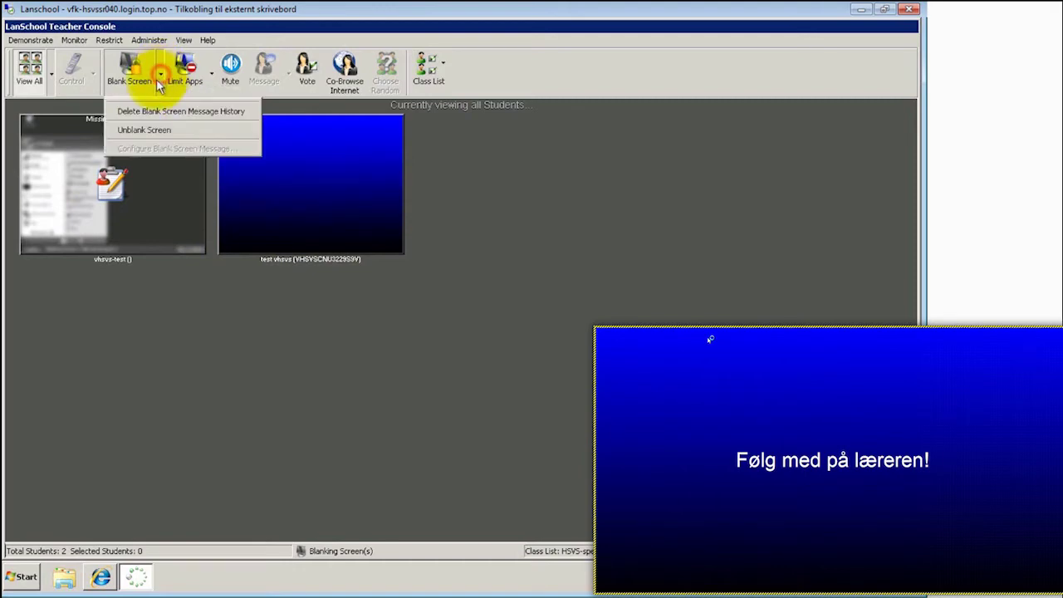
left_click(137, 132)
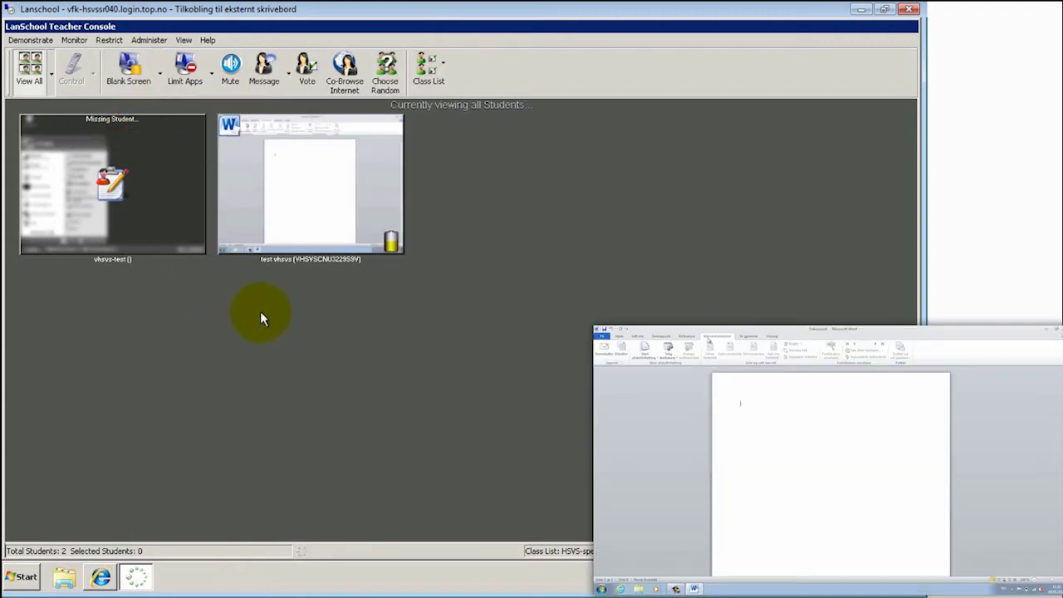
Turn on application limiting for all students and lift the restriction again
left_click(191, 75)
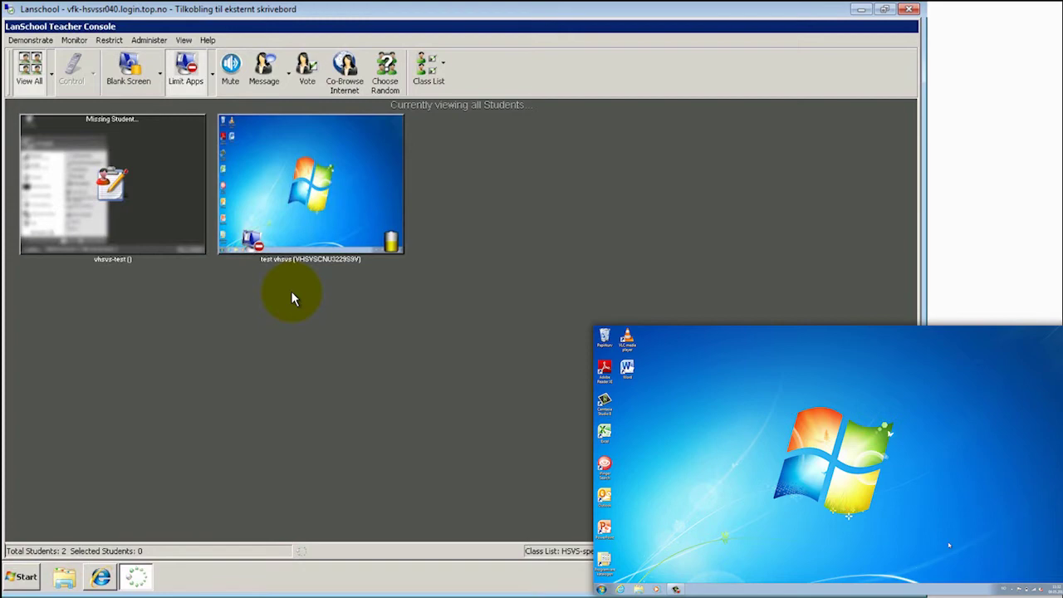
left_click(192, 78)
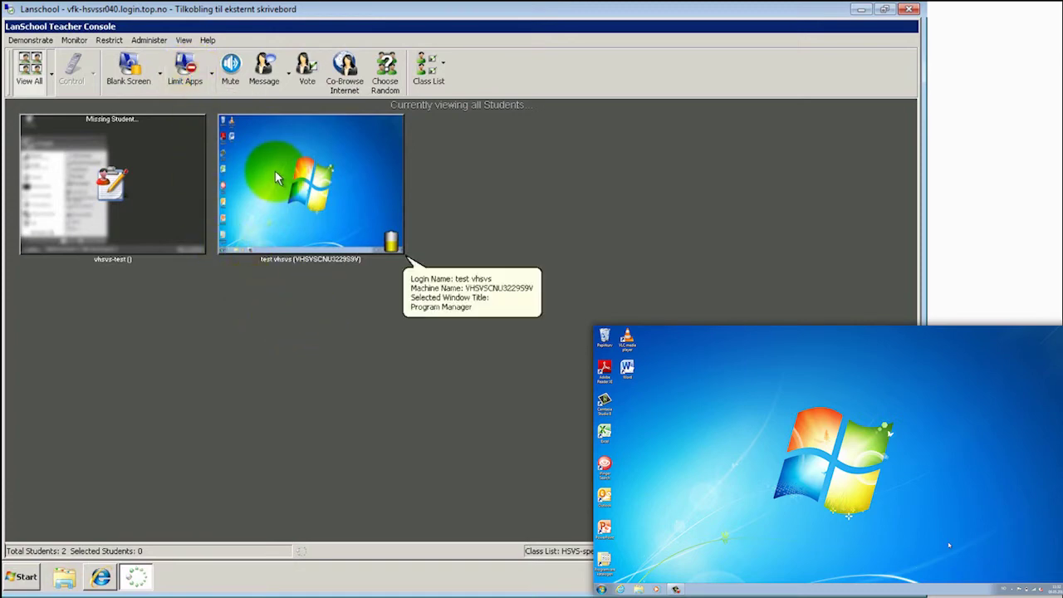
Mute all students' computers, and unmute the connected student's computer with that student selected
left_click(226, 71)
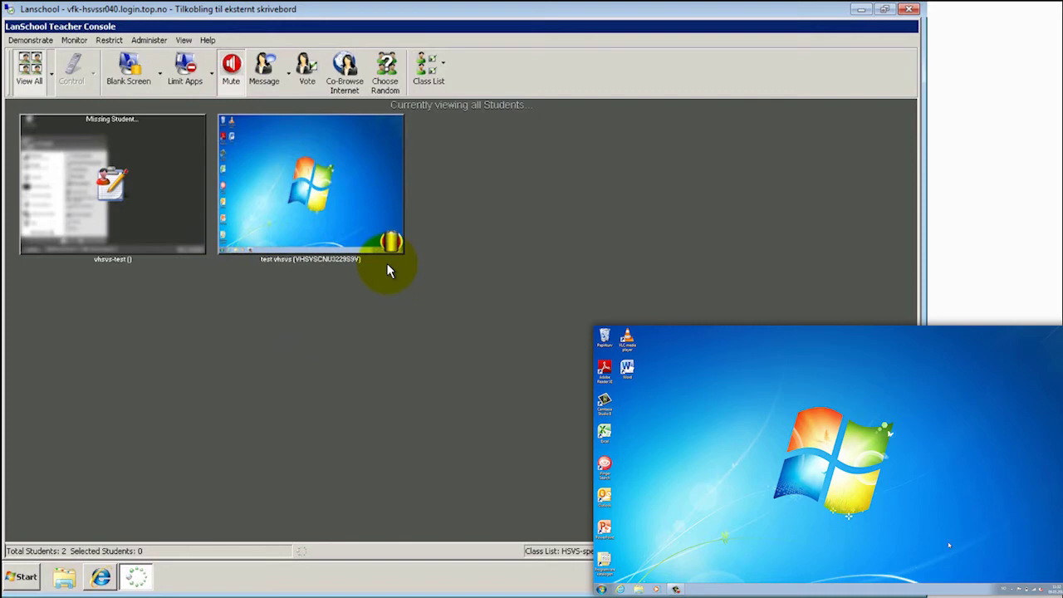
left_click(279, 196)
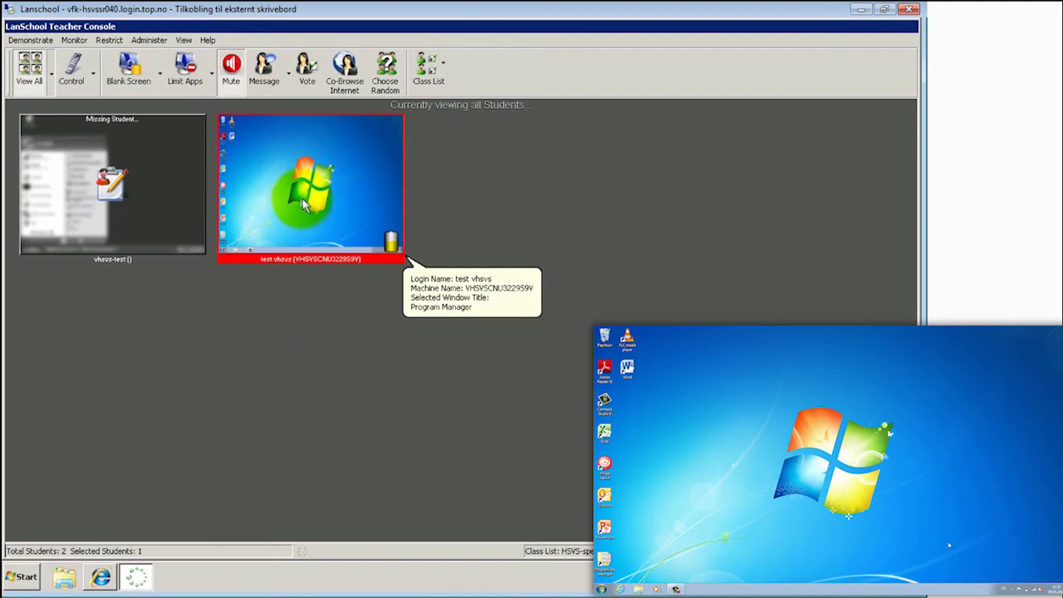
left_click(231, 68)
left_click(260, 327)
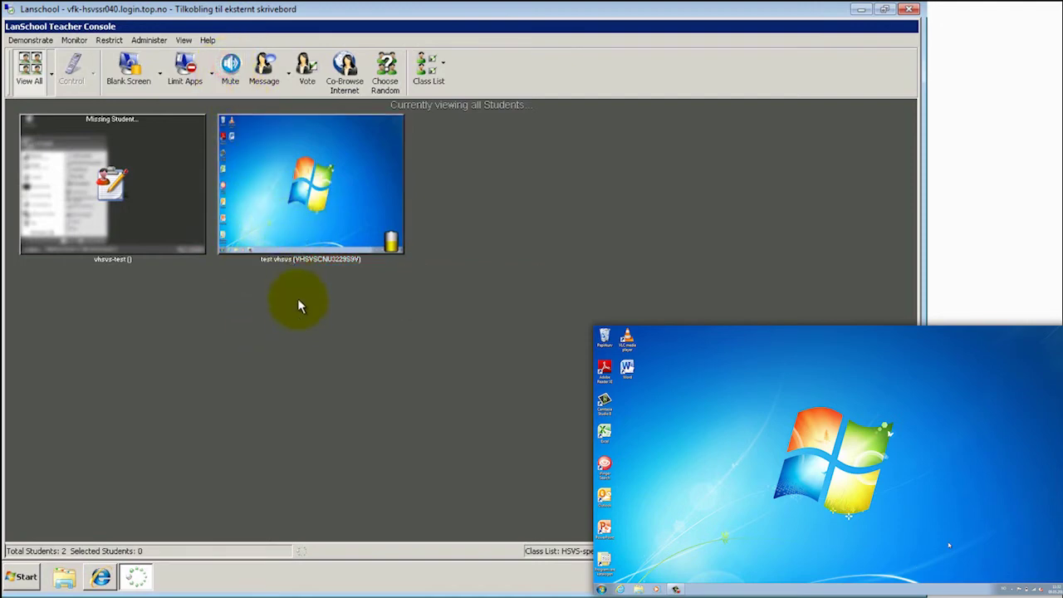
Send the connected student the message "10 minutter igjen til levering!" with Force Student to read this message enabled
left_click(283, 158)
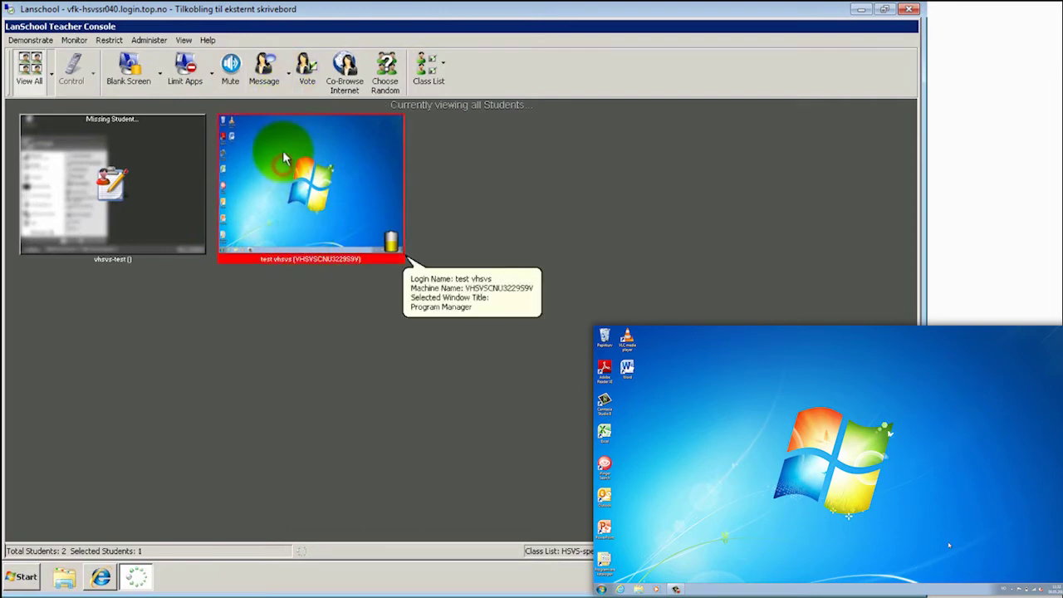
left_click(264, 68)
left_click(346, 296)
left_click(350, 258)
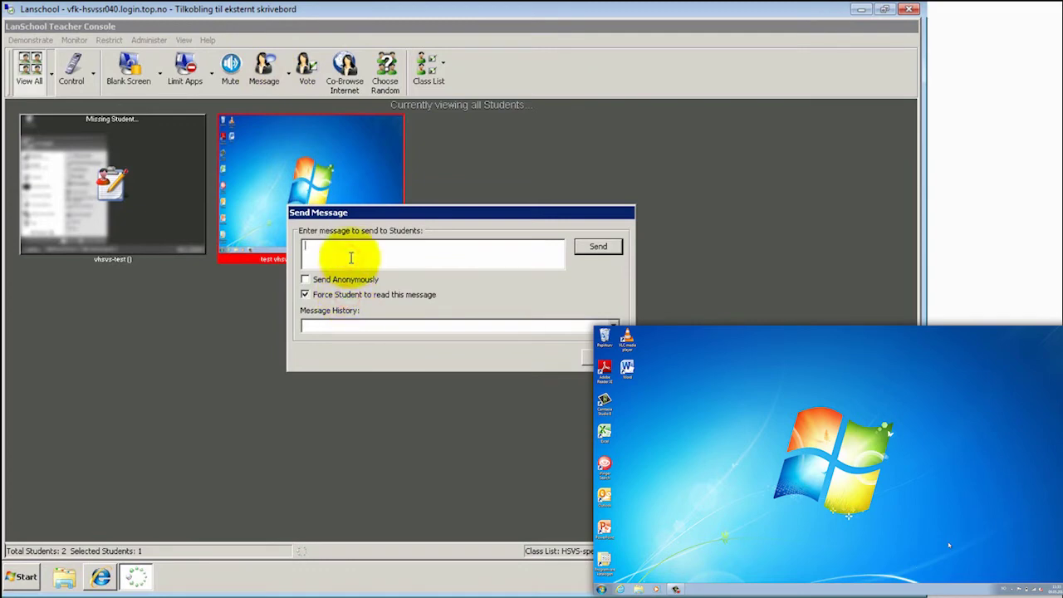
type("10 minutter igjen til levering!")
left_click(595, 249)
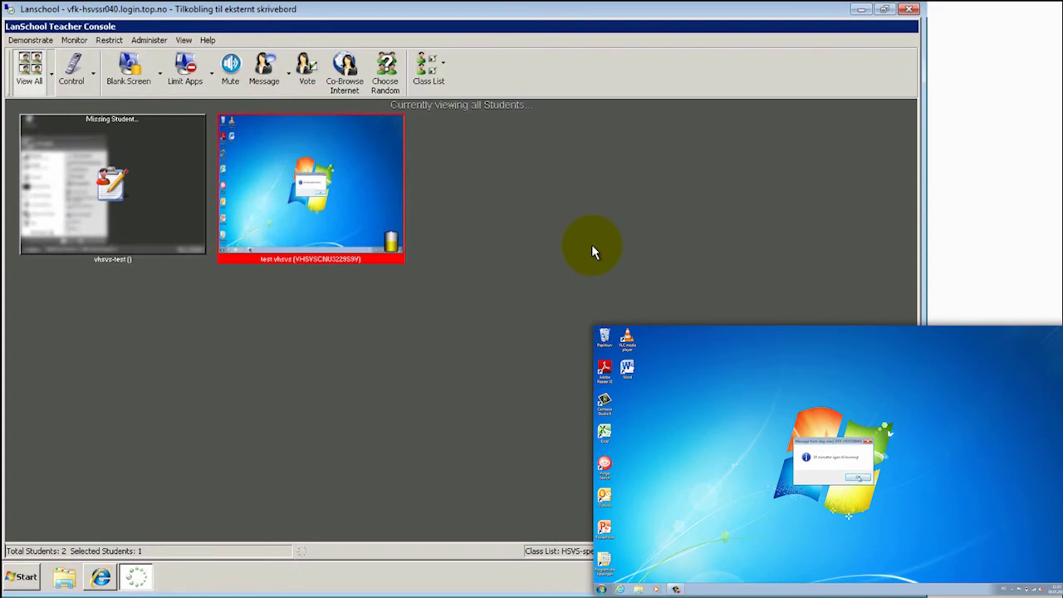
Open a chat with the connected student and close it without sending a message
mouse_move(299, 164)
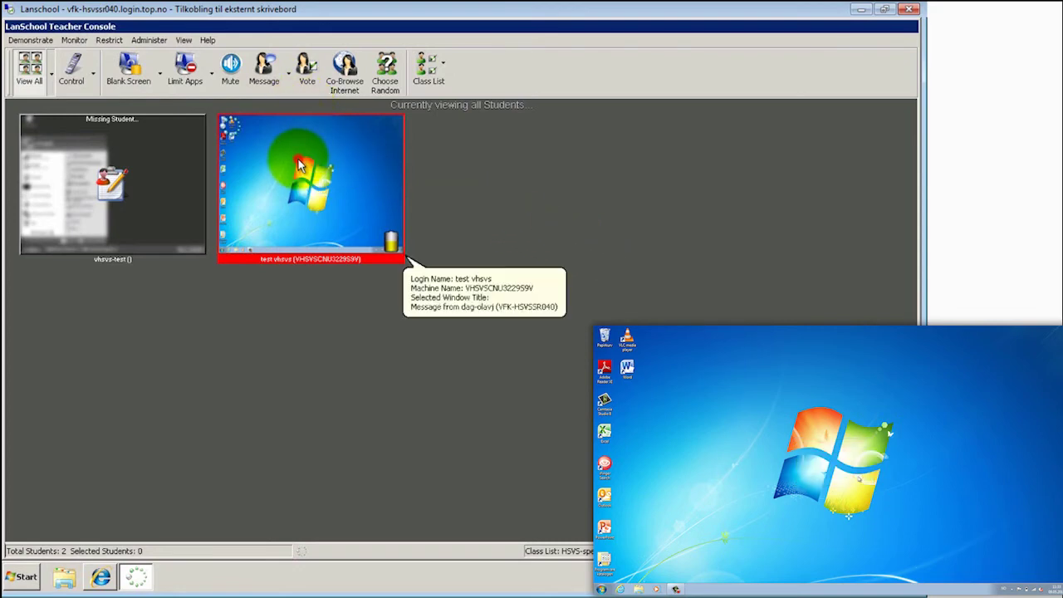
left_click(290, 77)
left_click(368, 249)
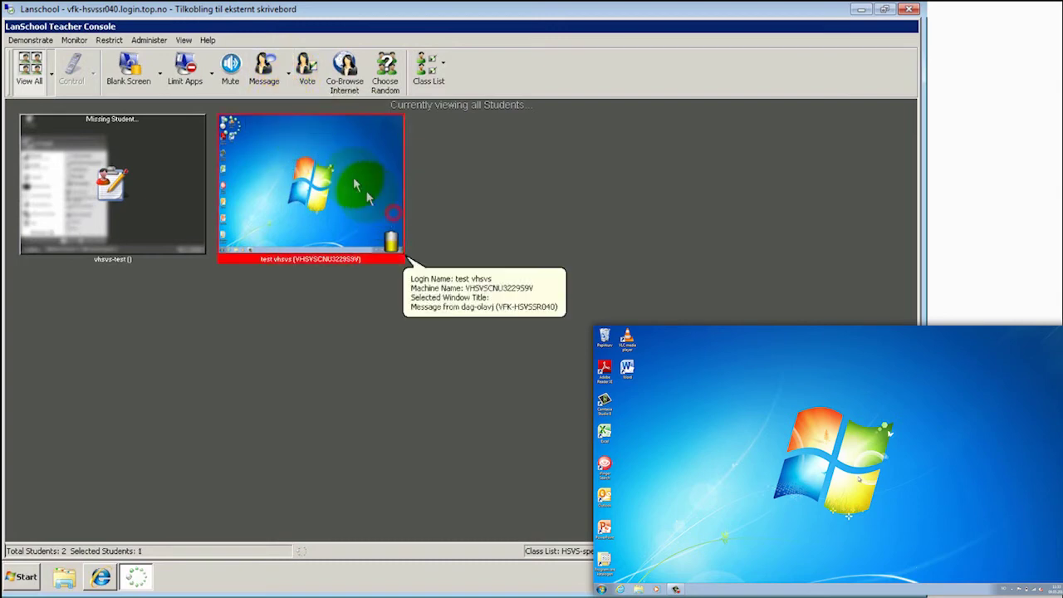
left_click(290, 75)
left_click(278, 122)
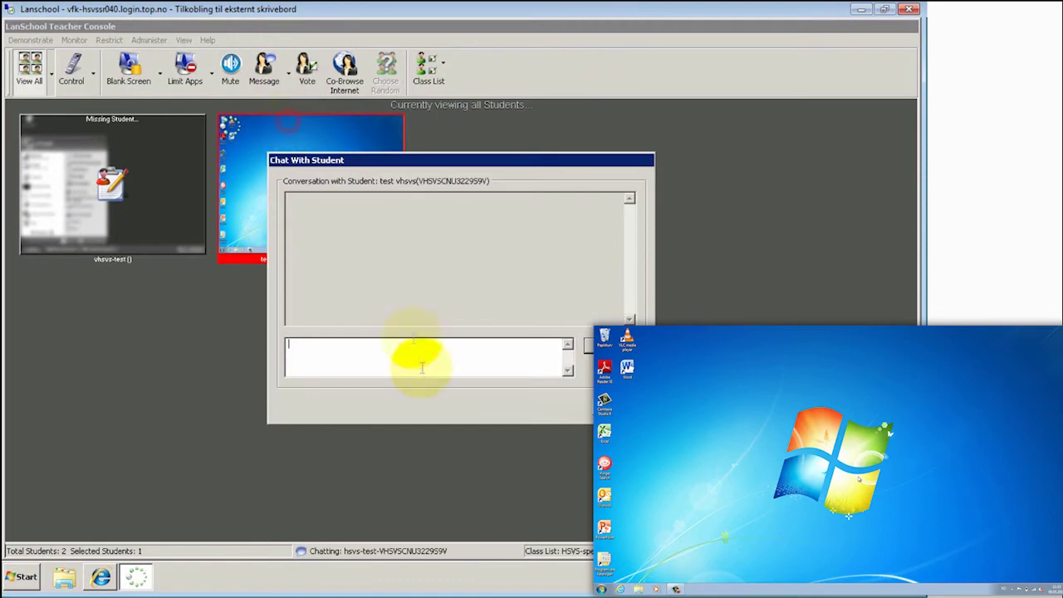
left_click(615, 407)
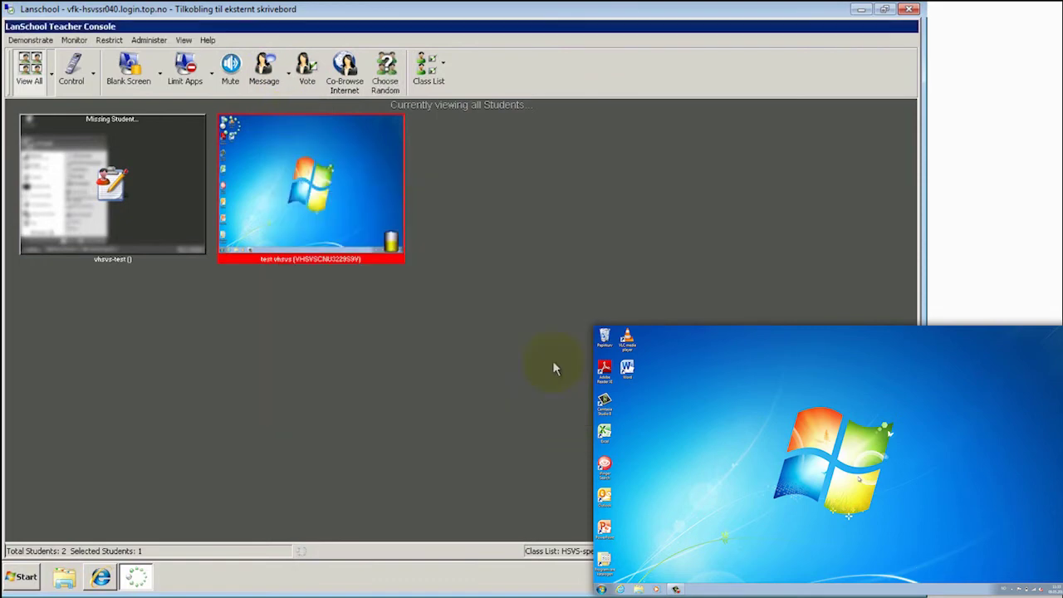
Send all students the multiple-choice vote question "Har du forstått temaet?" with no student selected, and close the voting window
left_click(325, 142)
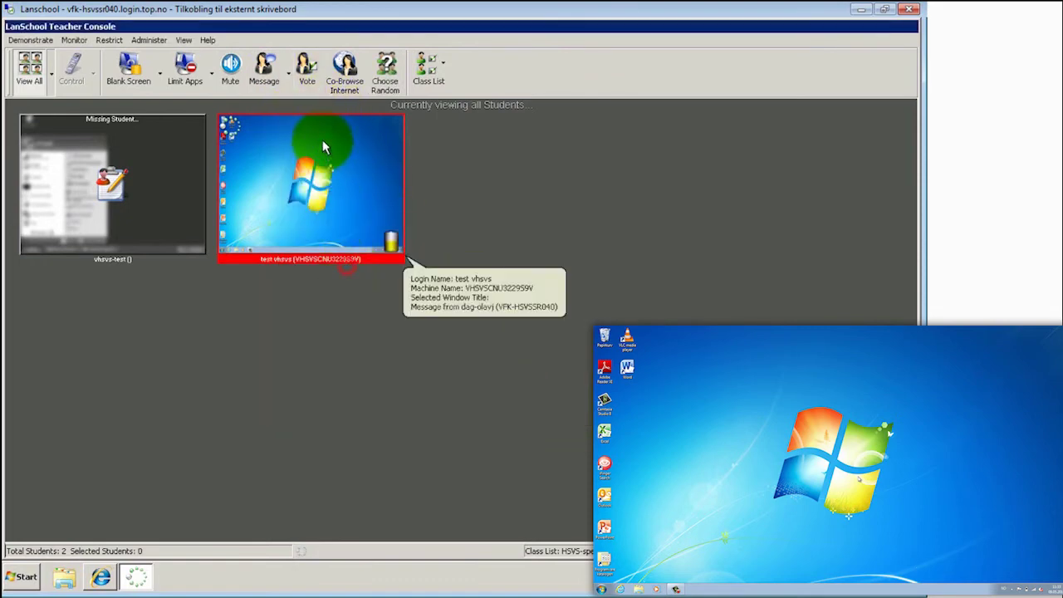
left_click(306, 72)
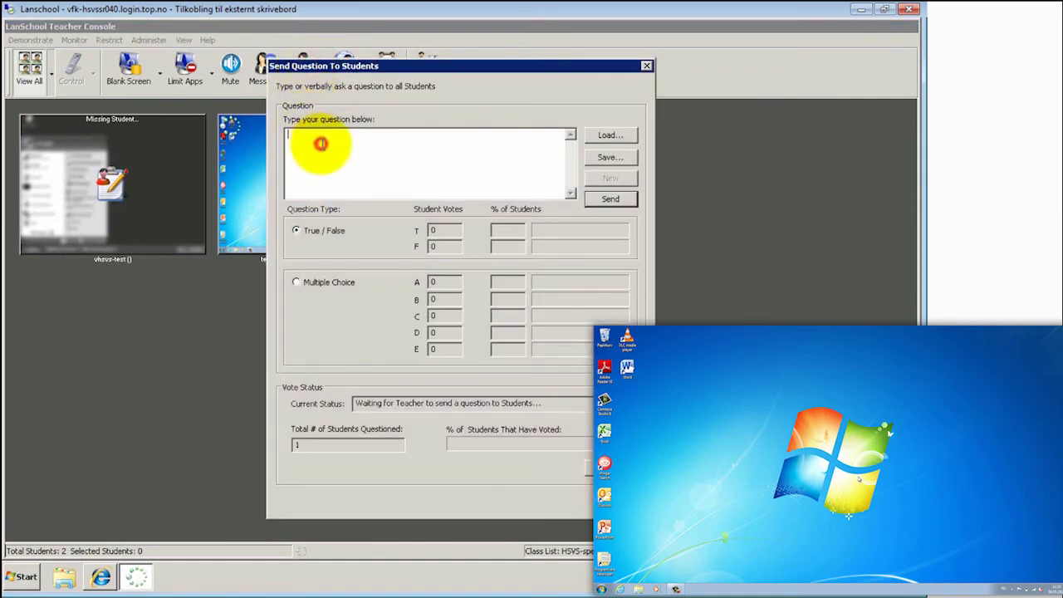
type("Har du forstått ")
type("temaet i")
key("BackSpace")
key("BackSpace")
key("BackSpace")
type("?")
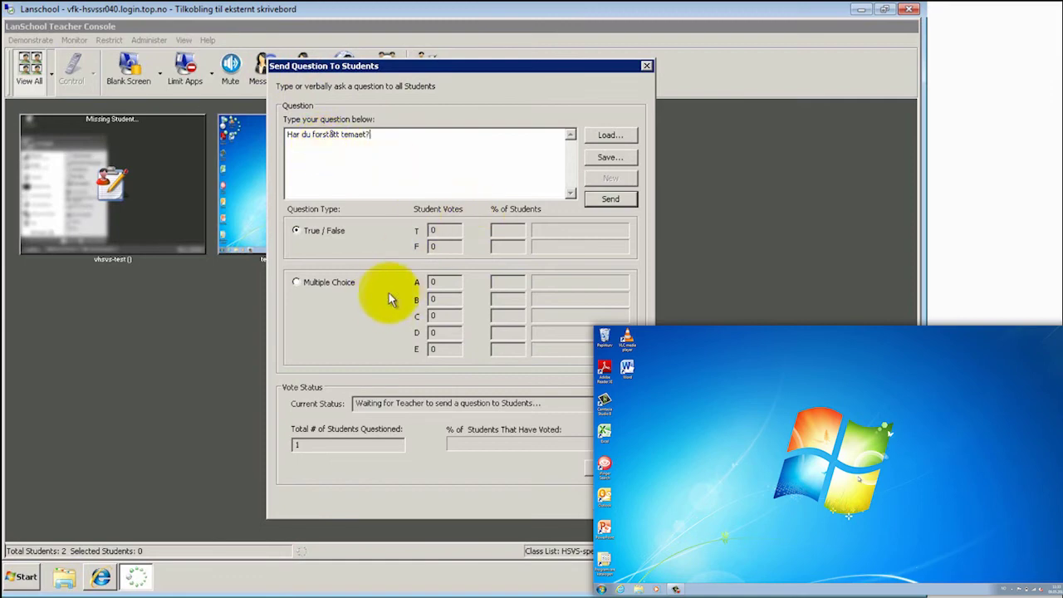
left_click(337, 282)
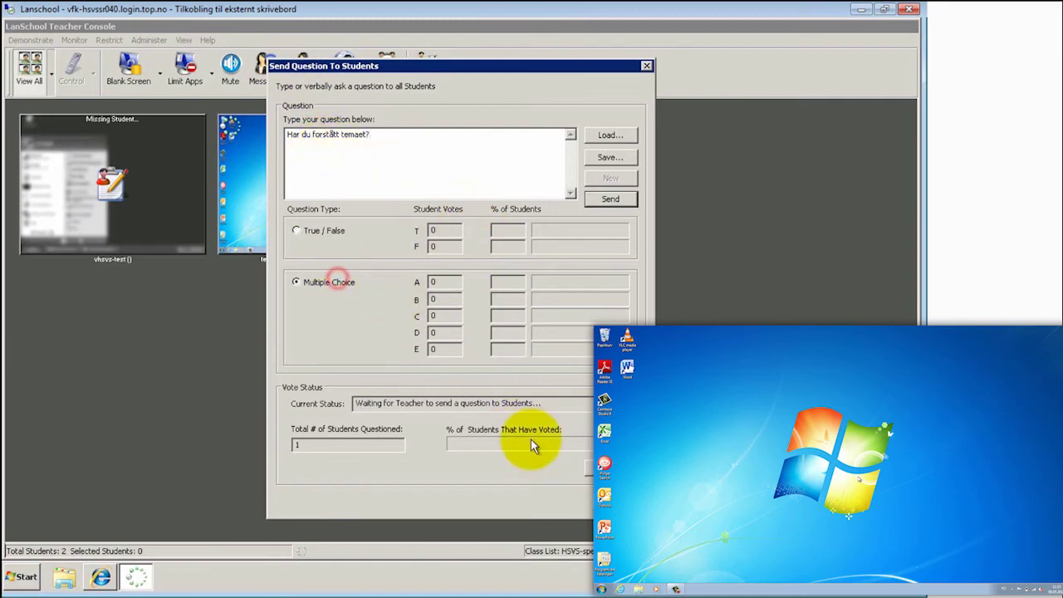
left_click(598, 201)
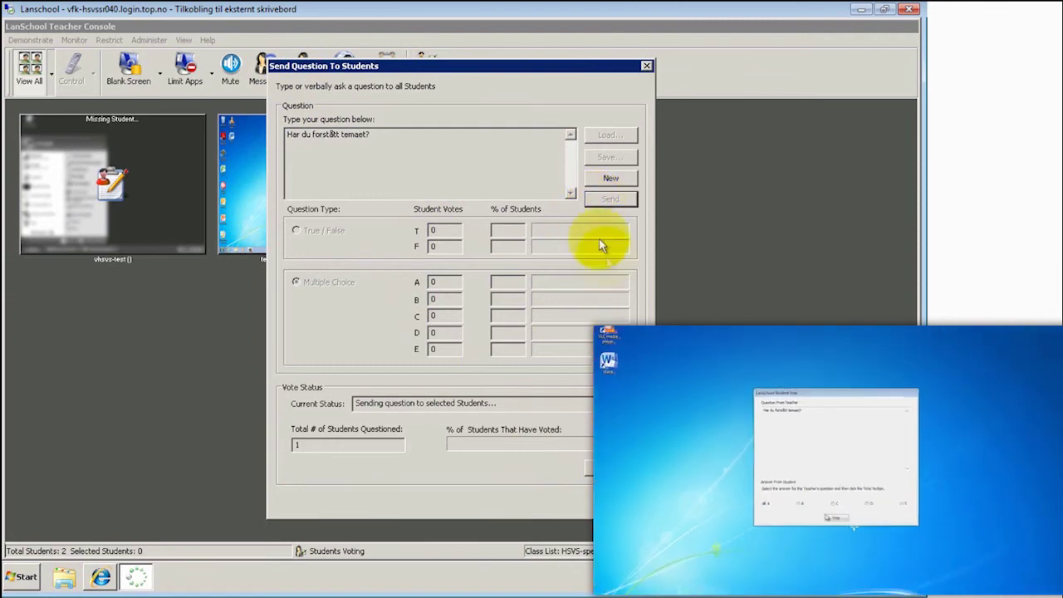
left_click(615, 468)
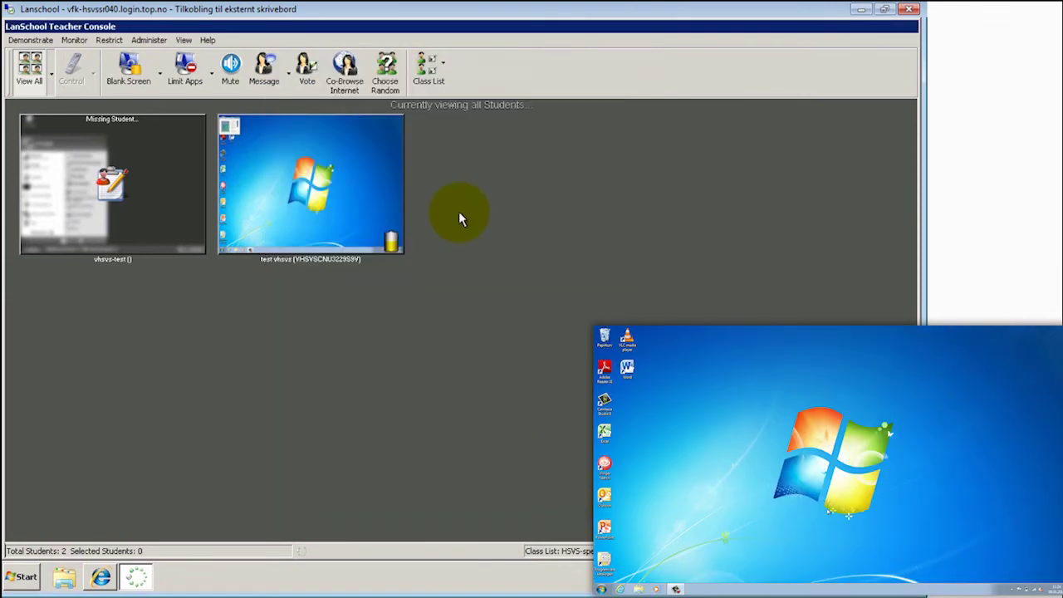
left_click(363, 90)
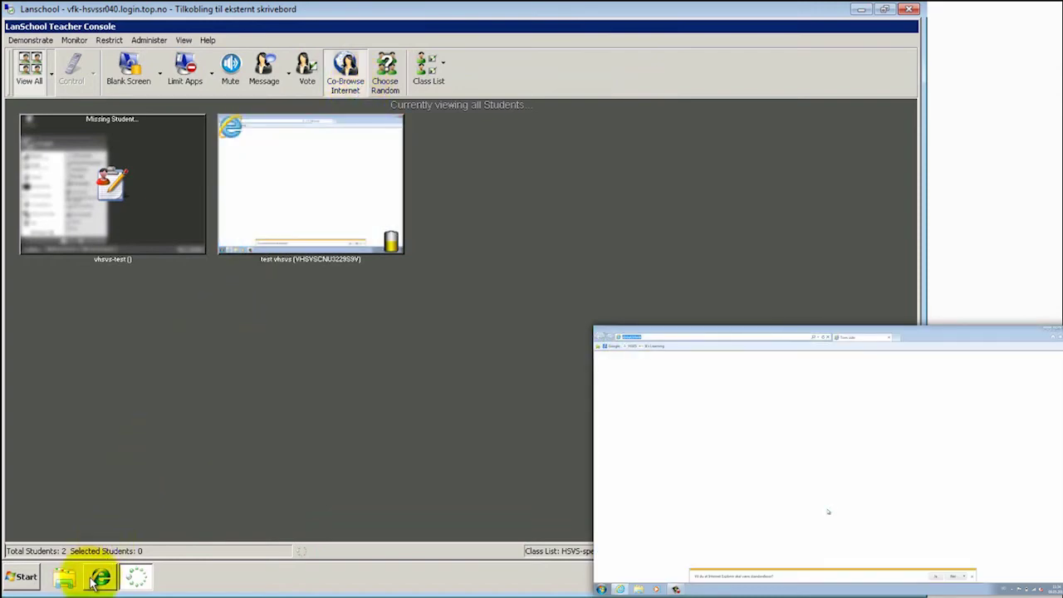
mouse_move(101, 580)
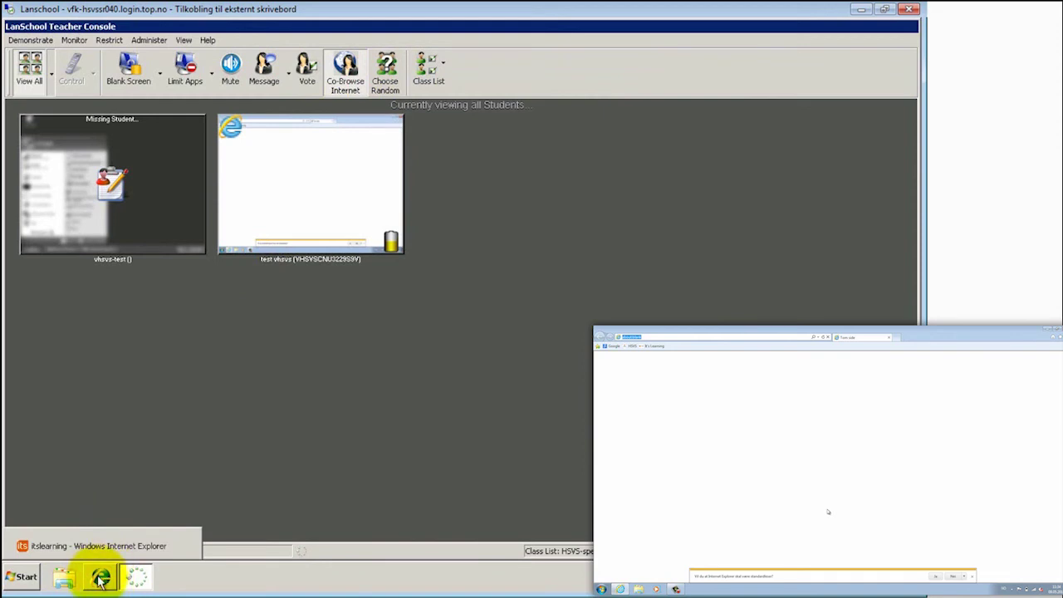
left_click(102, 580)
left_click(548, 120)
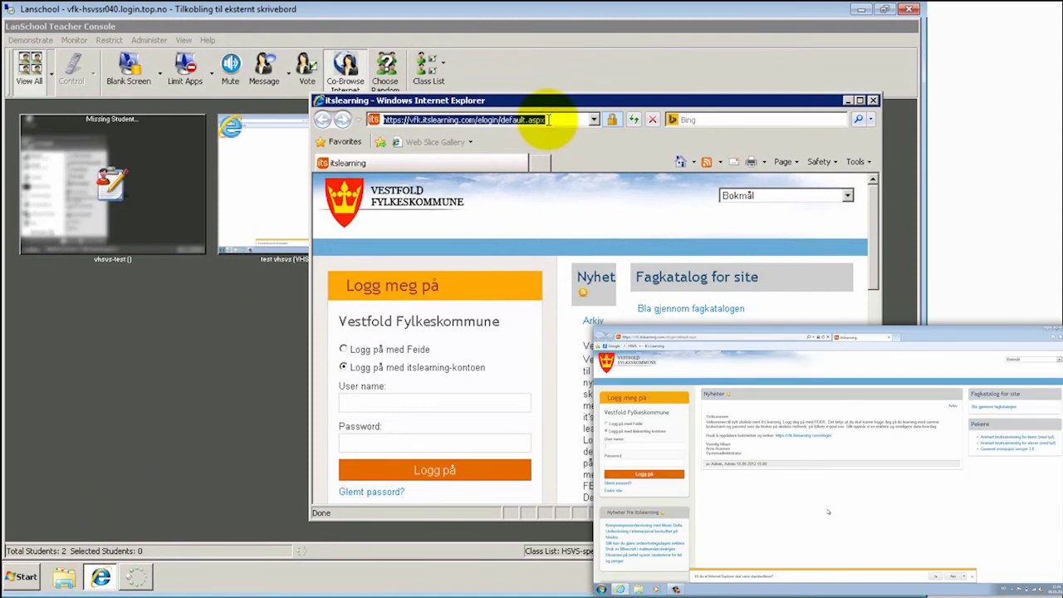
key("Return")
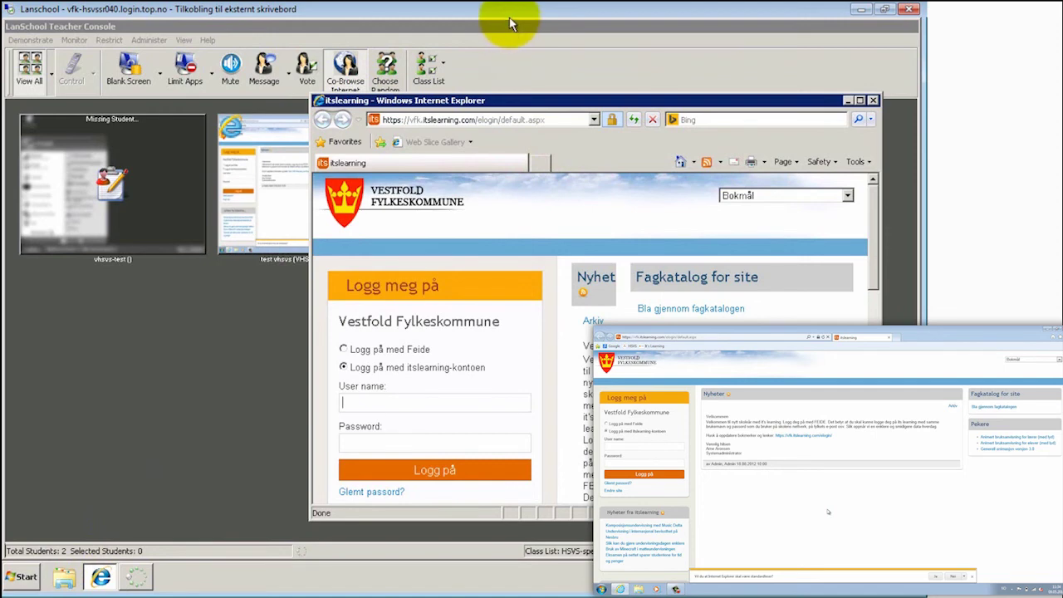
left_click(506, 24)
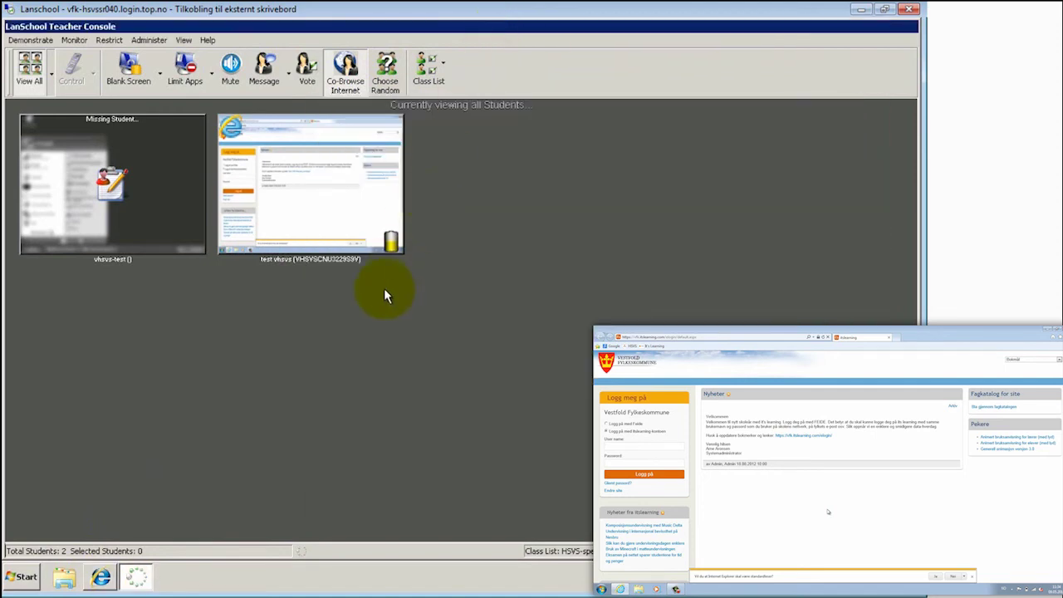
Choose a random student from the class
left_click(387, 81)
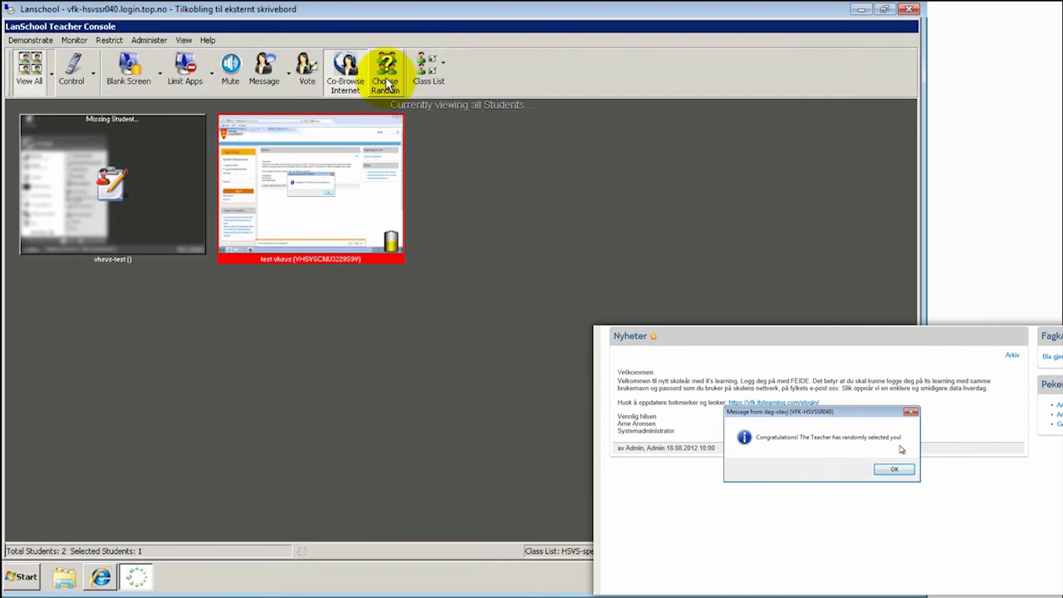
mouse_move(325, 212)
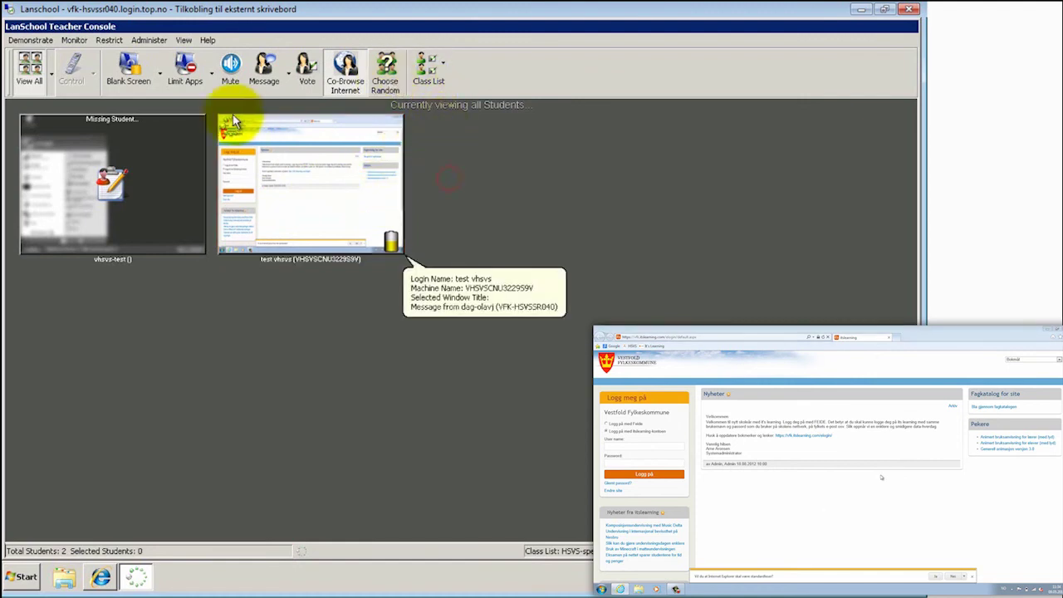
Show the connected student's screen to the other students, stop showing it, and deselect the student
left_click(288, 177)
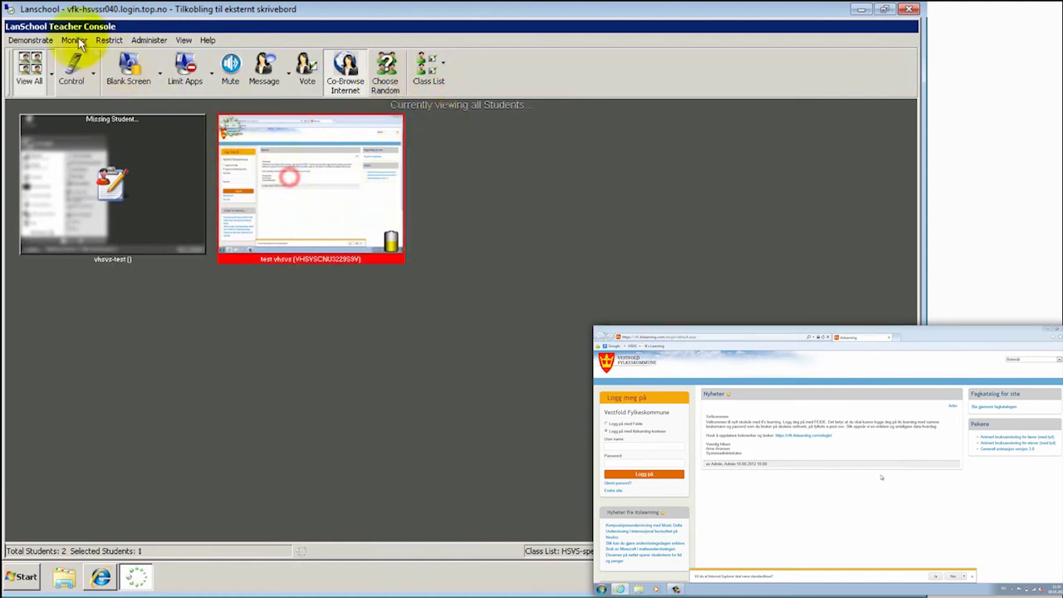
left_click(33, 40)
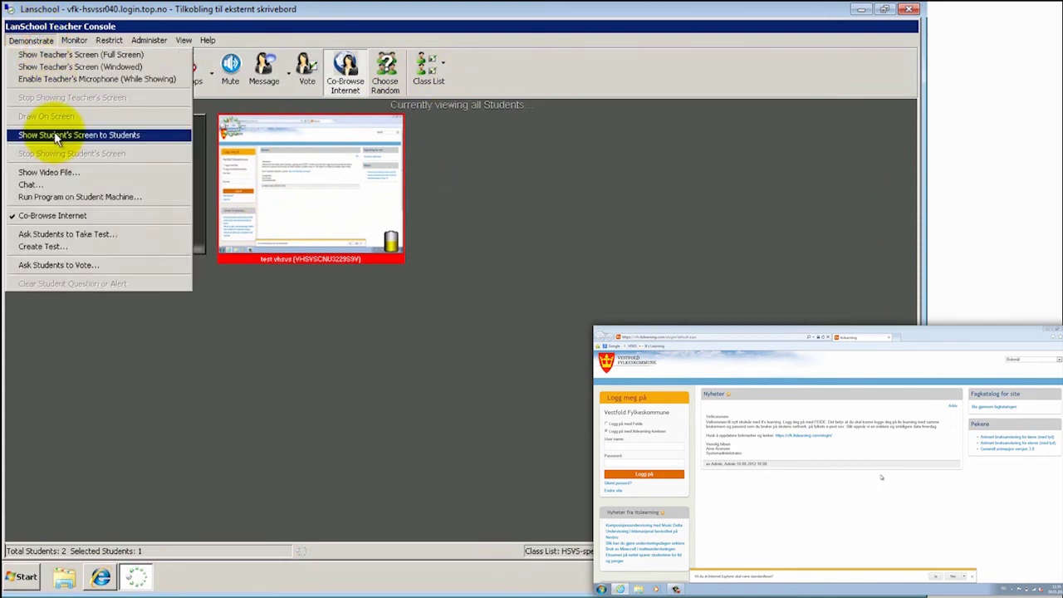
left_click(56, 136)
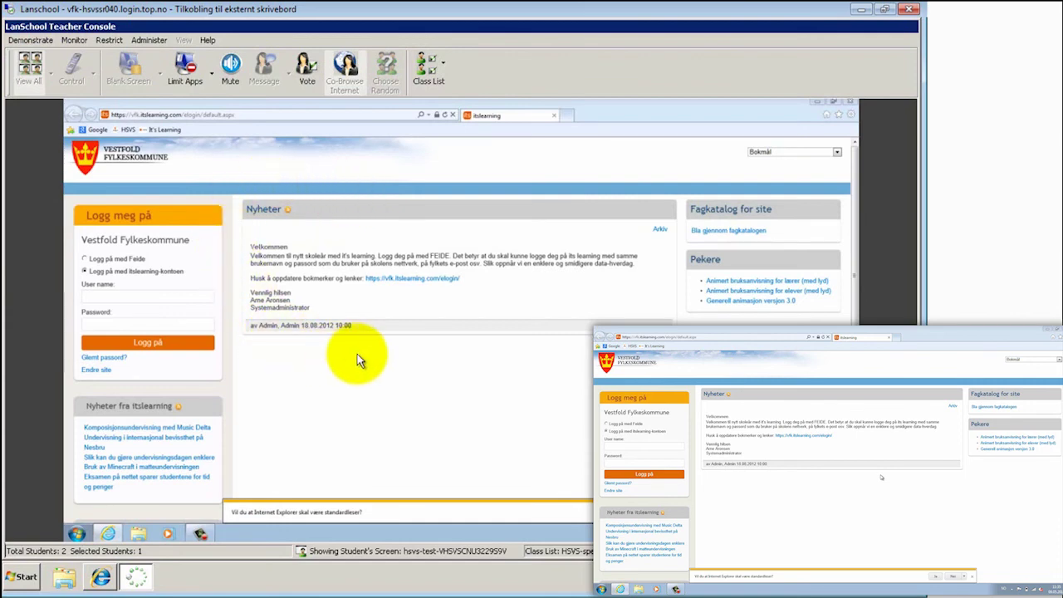
left_click(30, 40)
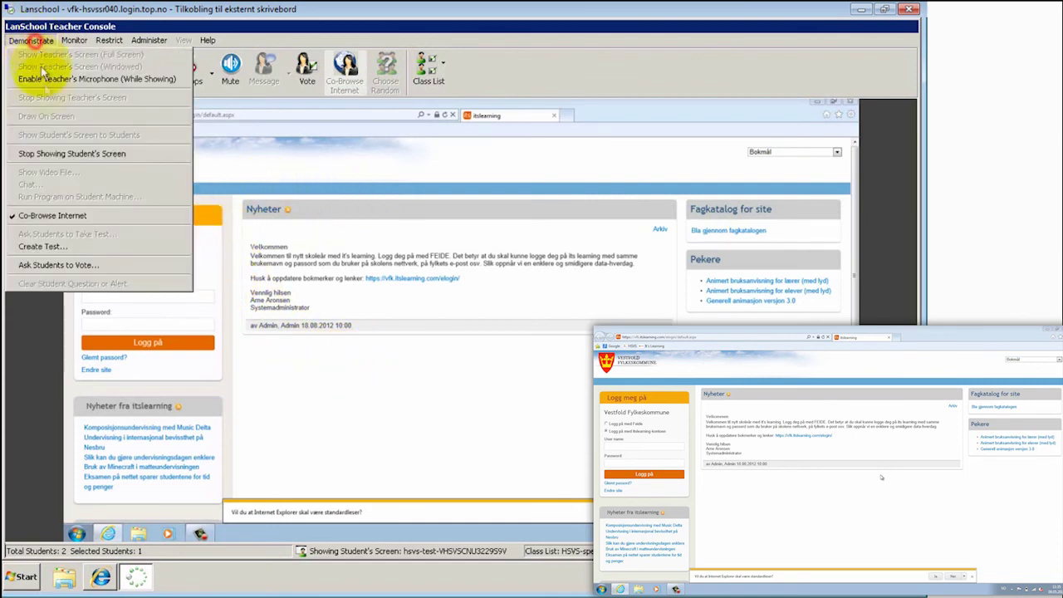
left_click(63, 156)
left_click(321, 310)
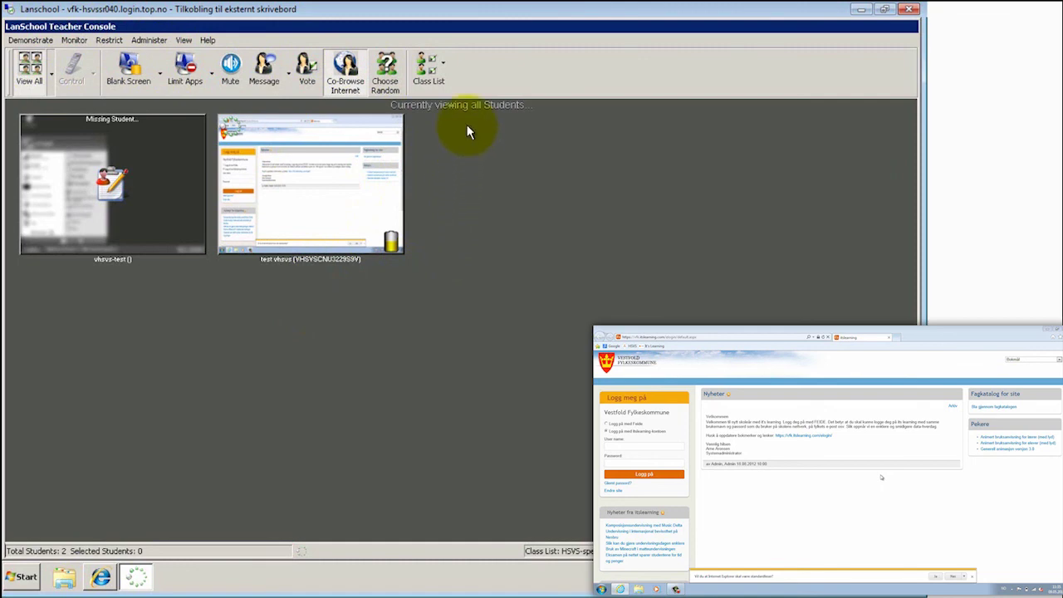
Dismiss the current class
left_click(442, 66)
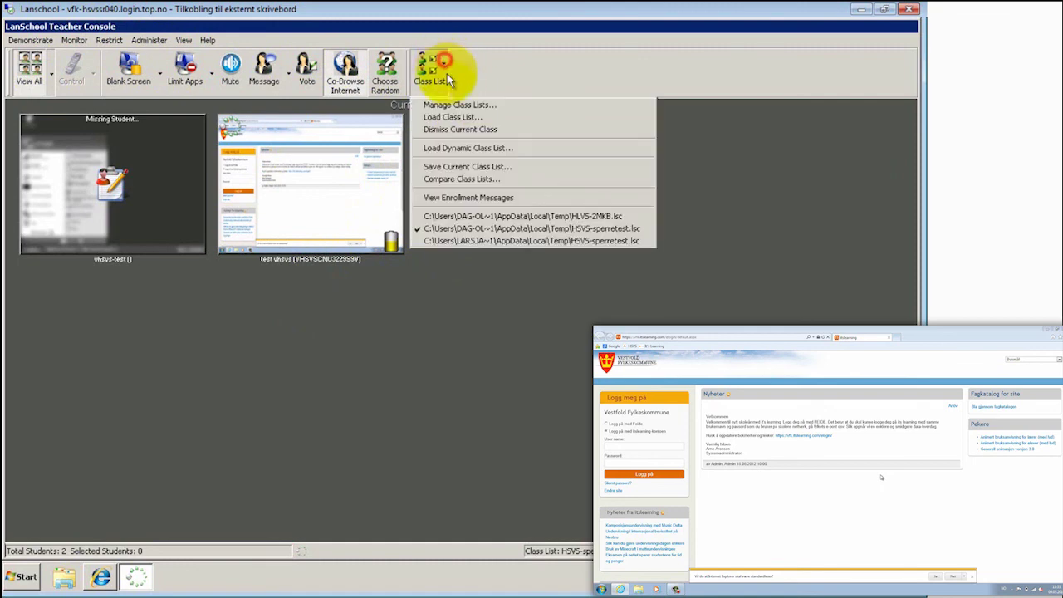
left_click(514, 131)
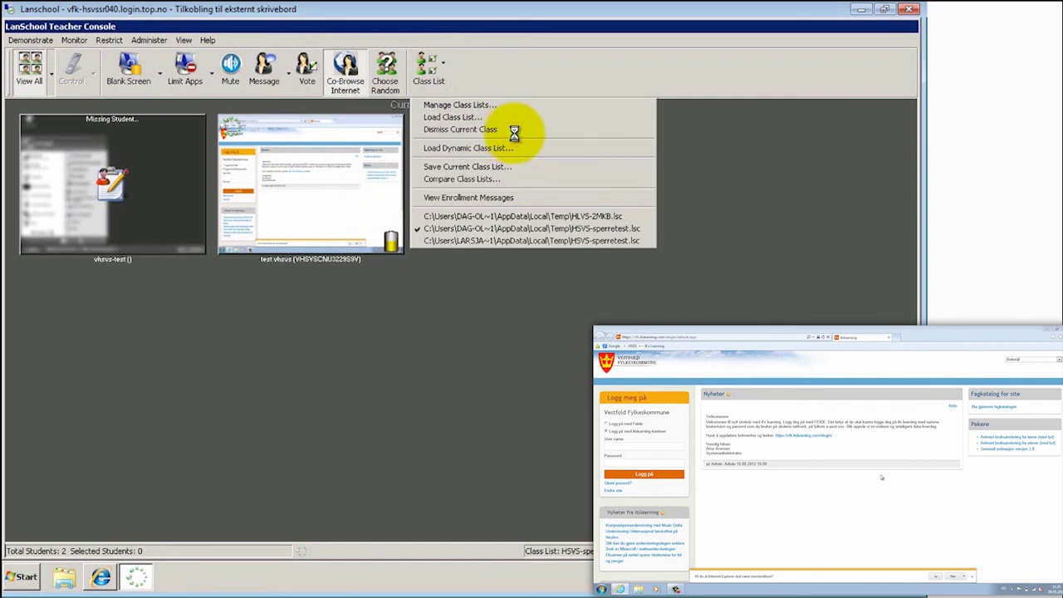